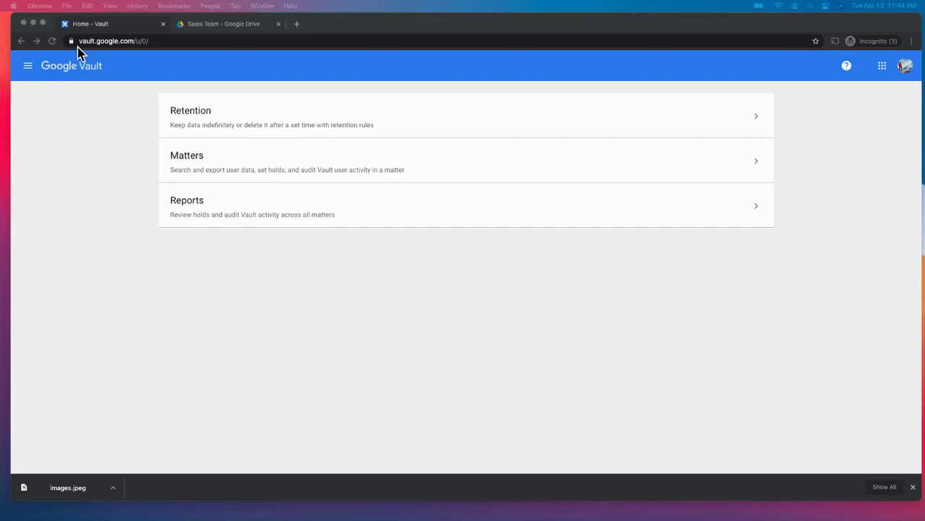
Step: Open the Google apps launcher and scroll down until Vault appears
left_click(883, 66)
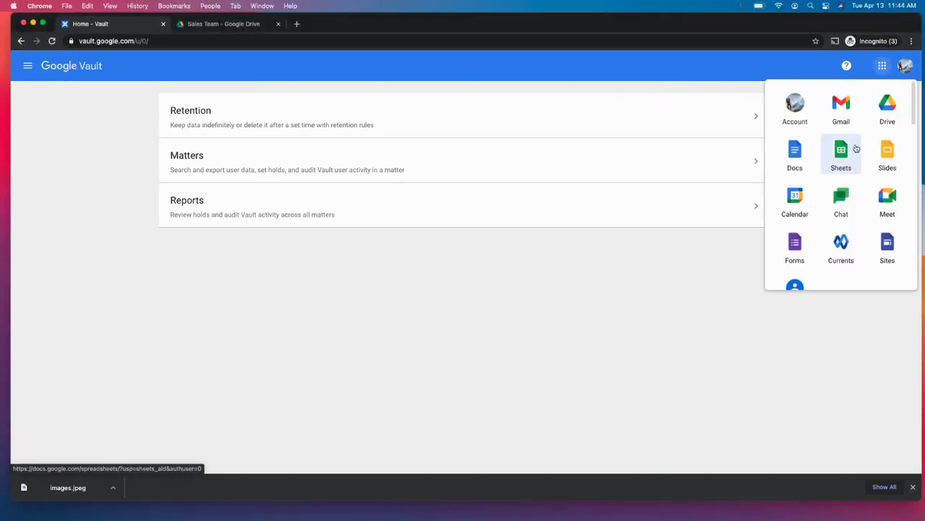
scroll(845, 190, "down", 3)
scroll(845, 190, "down", 2)
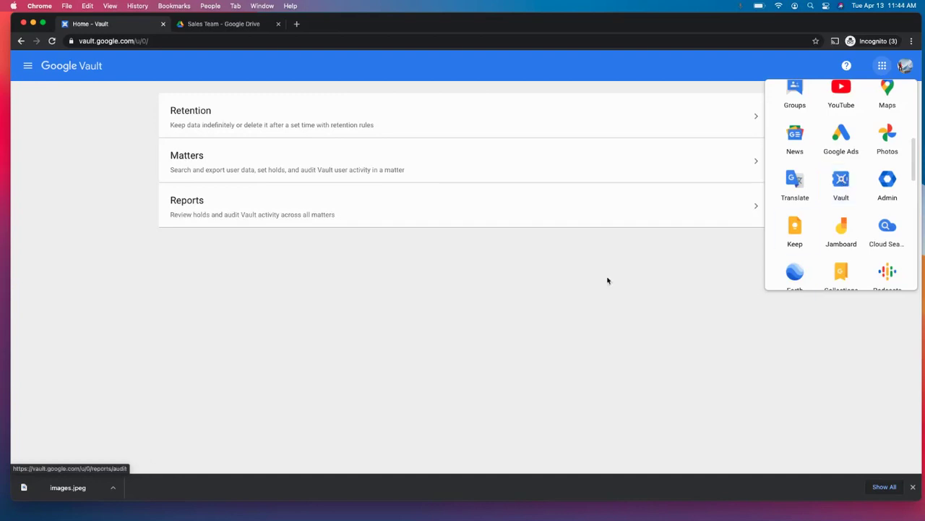
Step: Go to Retention and look over the custom rules and retention settings
left_click(453, 293)
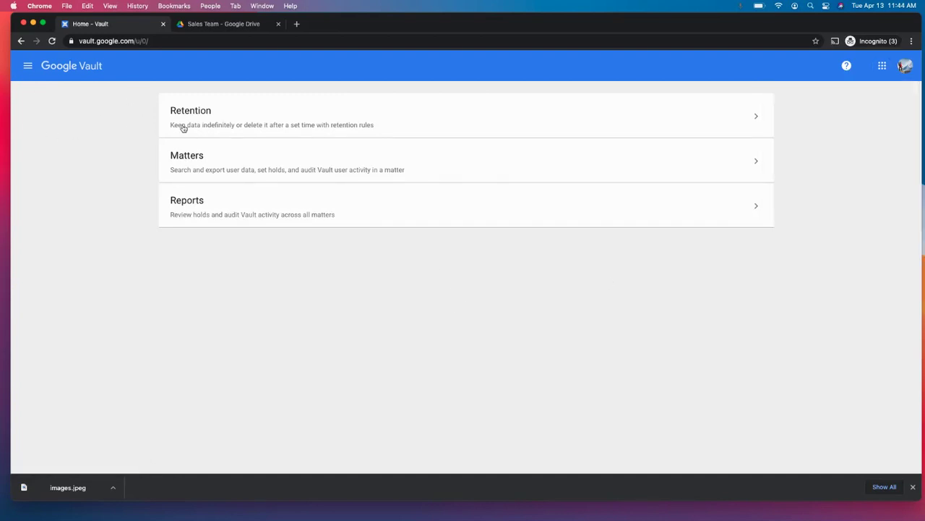
left_click(209, 117)
left_click(113, 106)
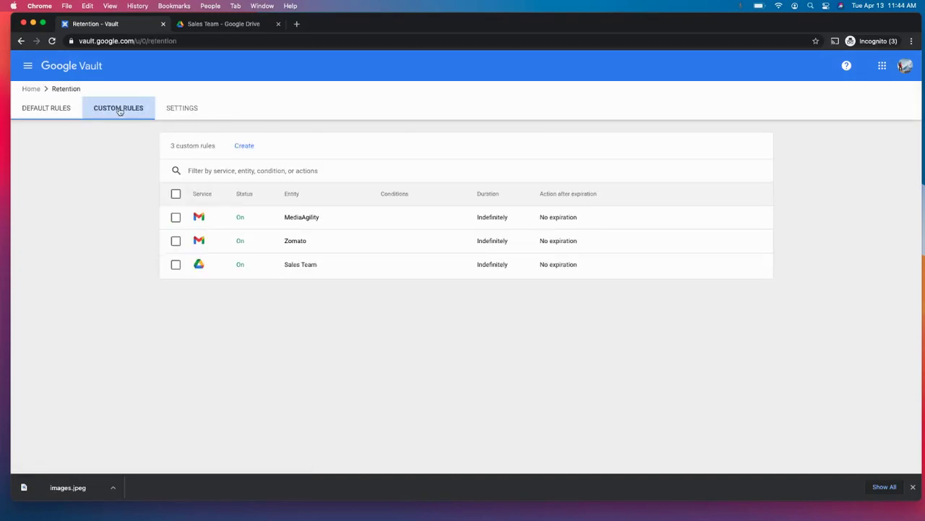
left_click(181, 109)
left_click(120, 109)
Step: Check the default retention rules, then open the Matters list from the Vault home page
left_click(33, 110)
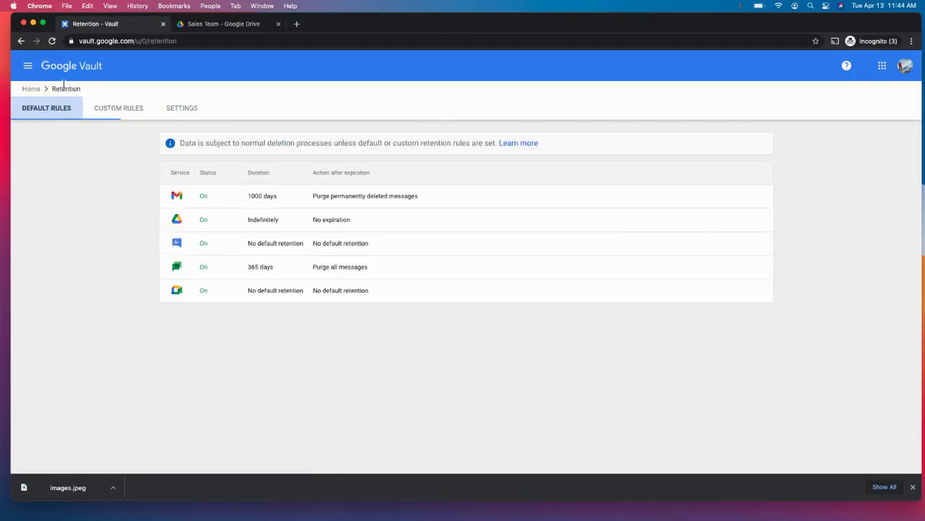
left_click(63, 68)
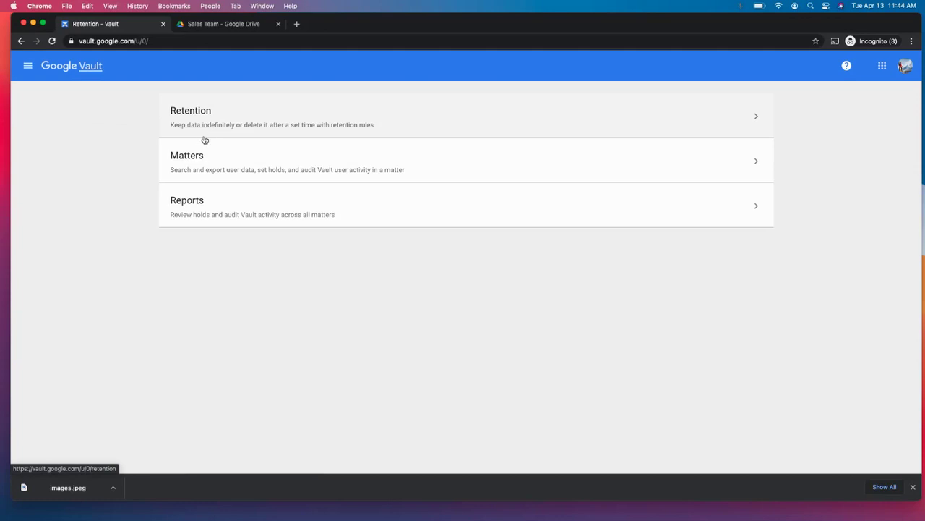
left_click(207, 159)
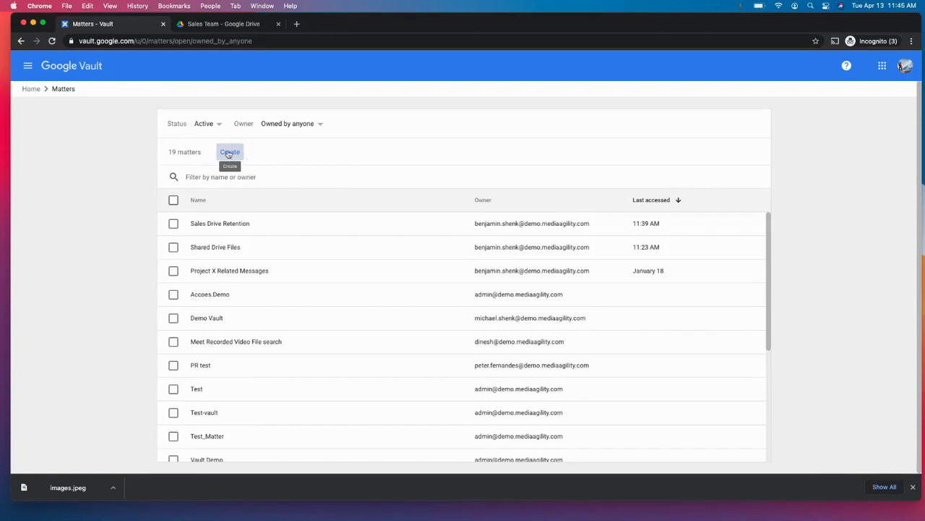
Step: Cancel a new matter, then open the empty Holds tab of Sales Drive Retention
left_click(228, 154)
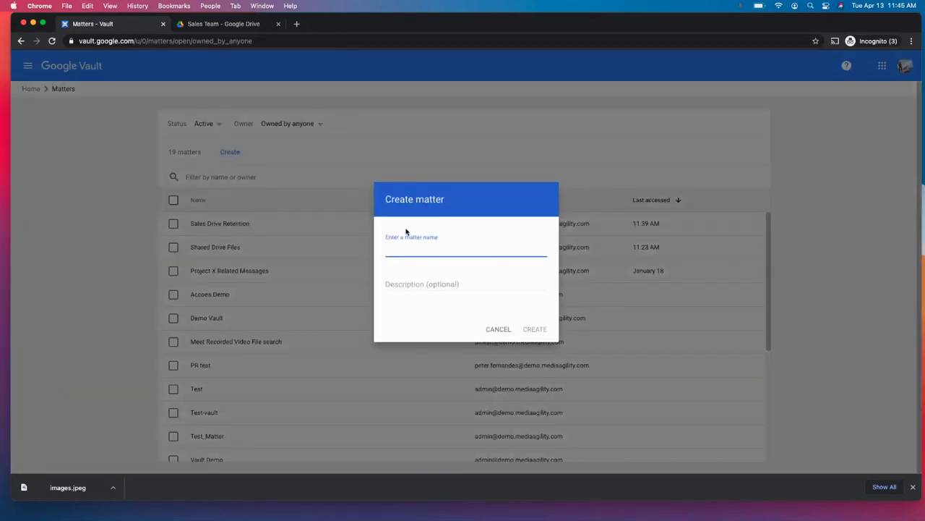
left_click(498, 329)
left_click(225, 225)
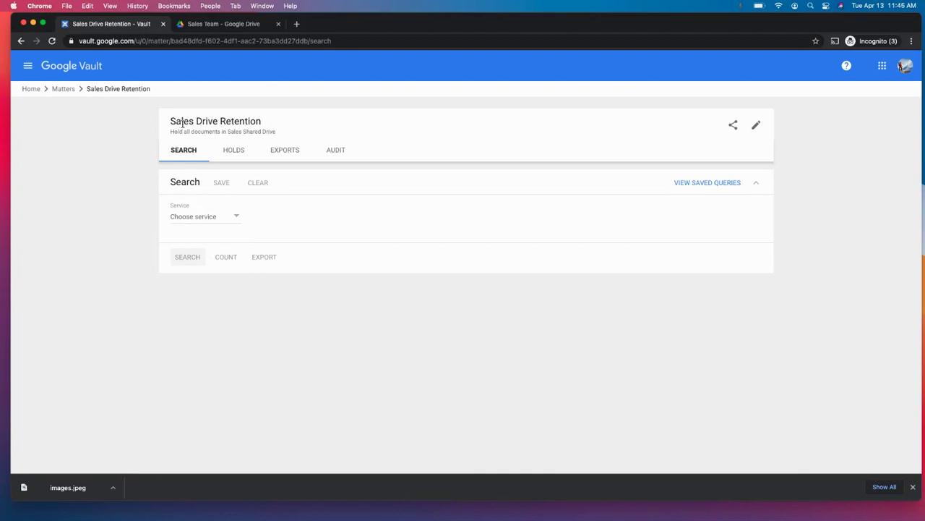
left_click(234, 153)
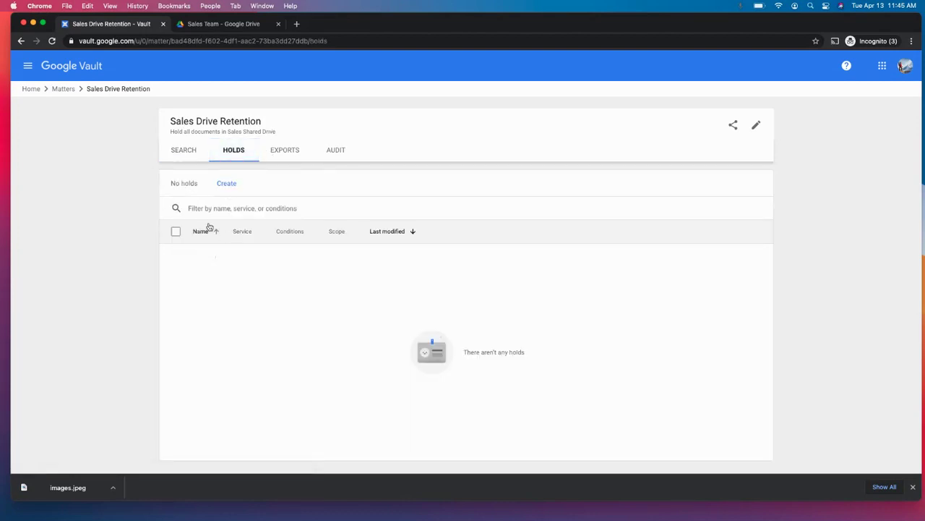
Step: Create a hold named 'Sales Team Hold' on the Drive service and continue to its scope
left_click(225, 184)
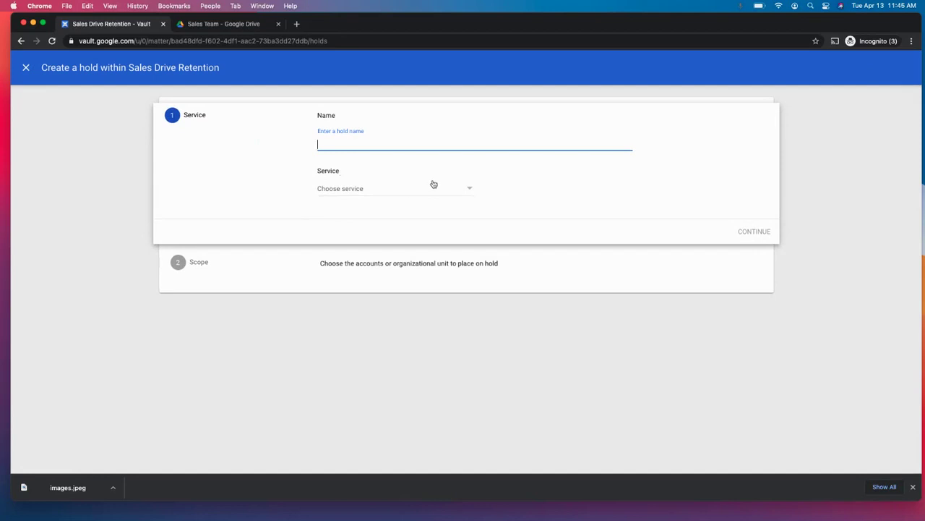
type("Sales TEam")
key("BackSpace")
key("BackSpace")
key("BackSpace")
type("eam Hold")
left_click(394, 188)
left_click(388, 230)
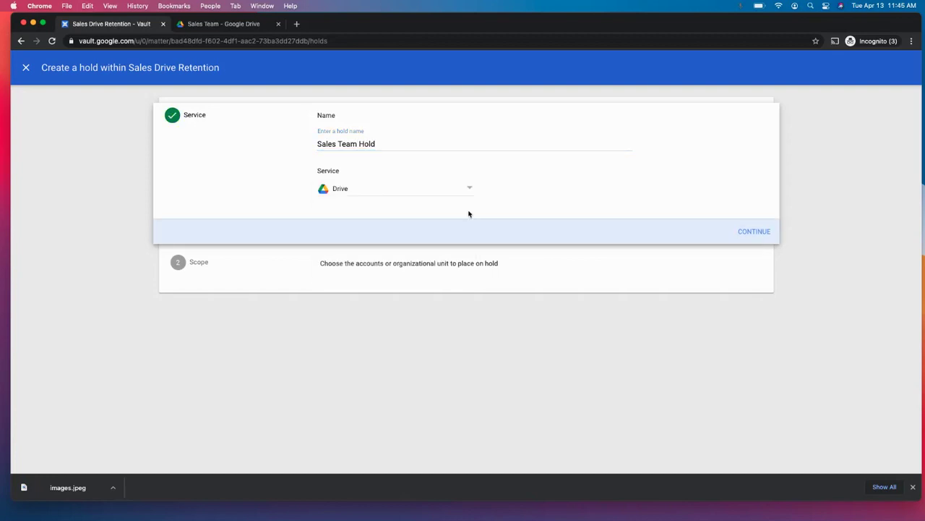
left_click(456, 189)
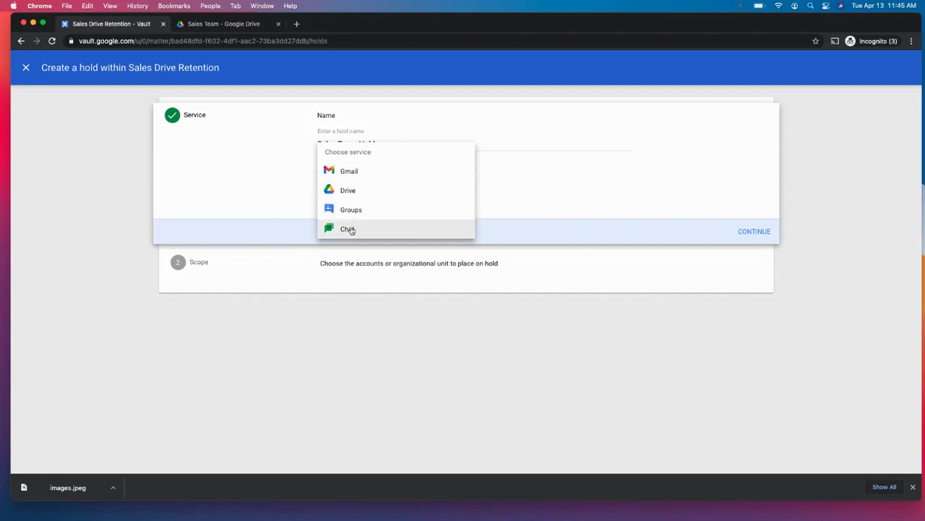
left_click(344, 194)
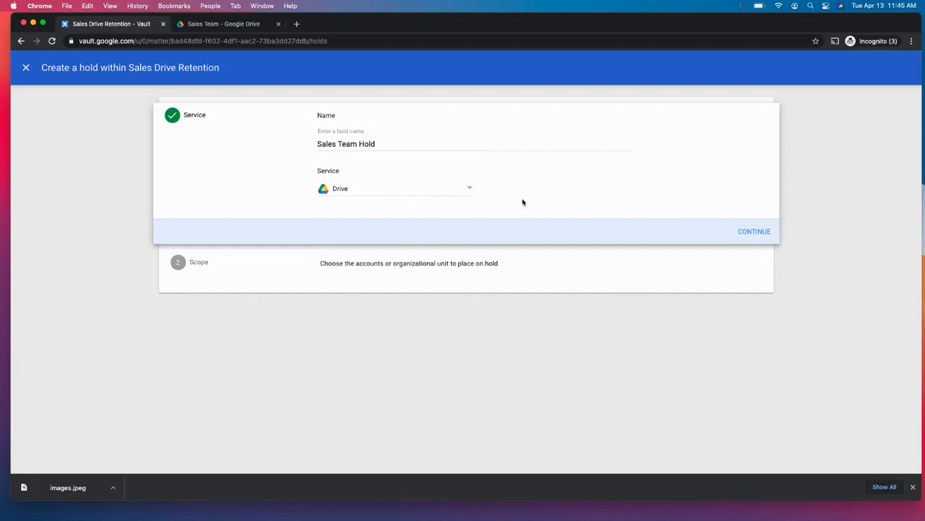
left_click(751, 232)
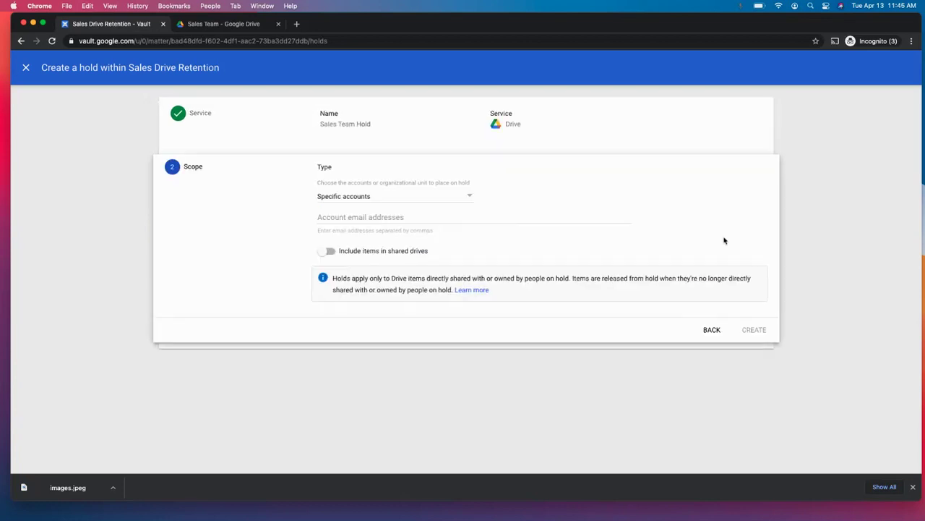
Step: Scope the hold to two specific accounts, include shared drive items, and create it
left_click(464, 200)
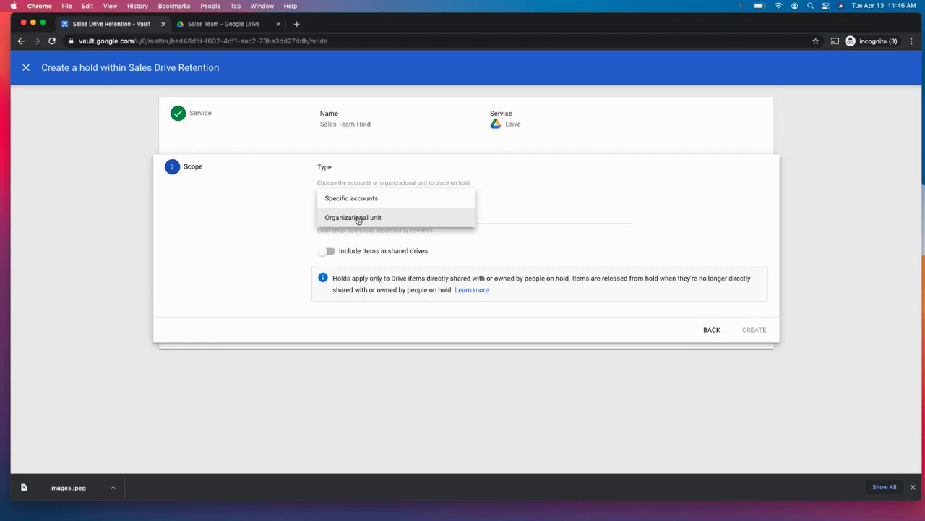
left_click(381, 201)
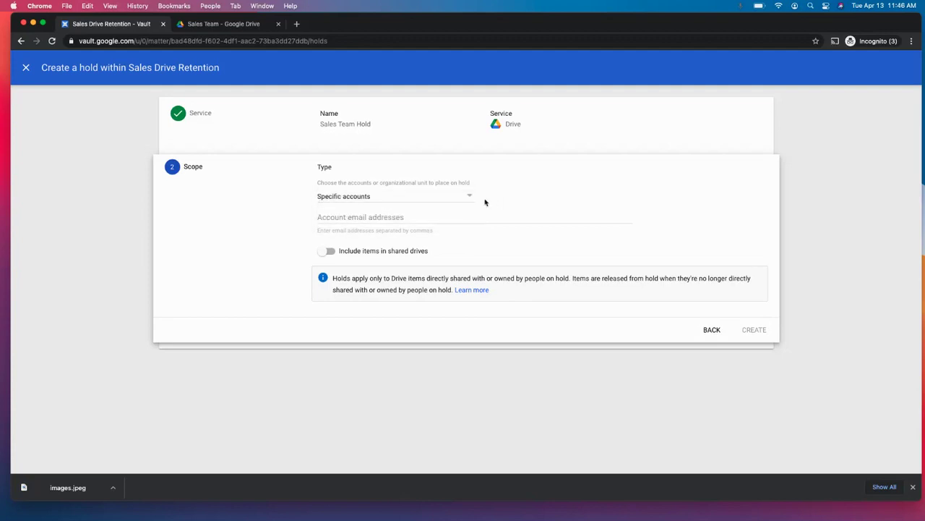
left_click(432, 219)
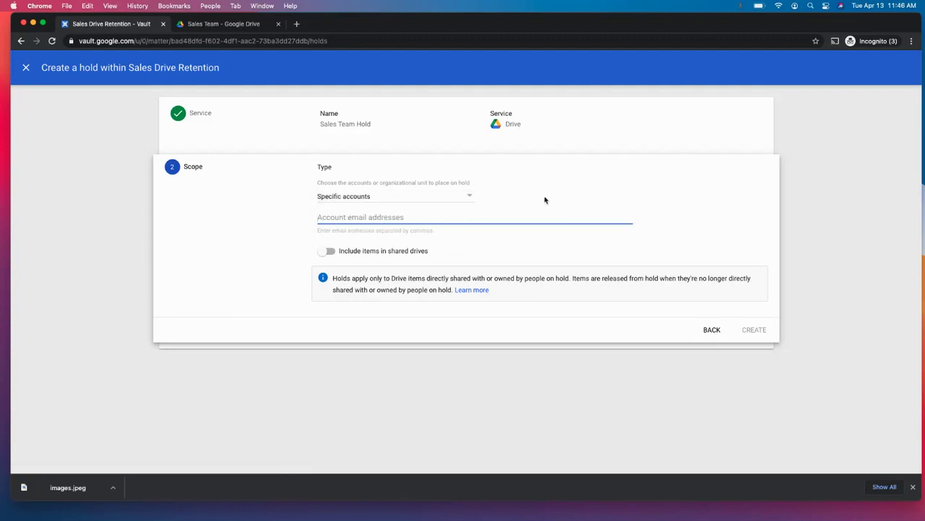
type("Be")
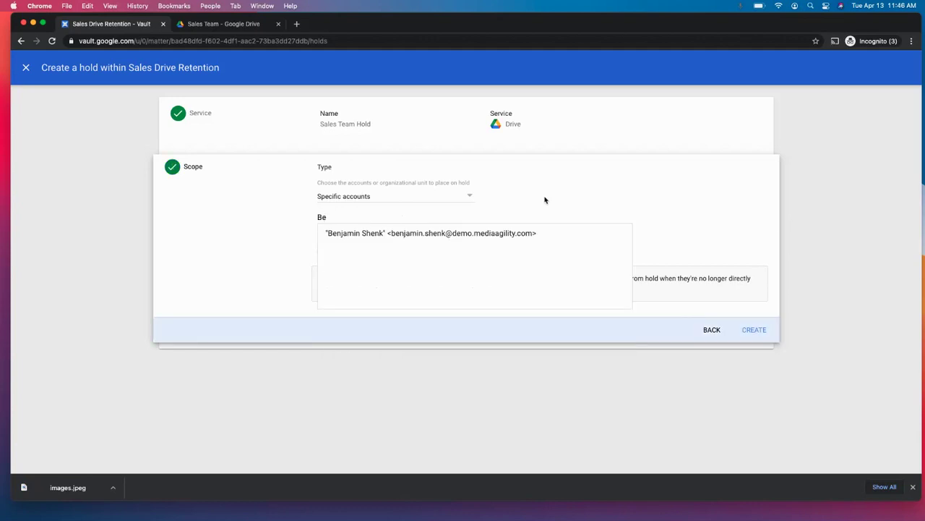
left_click(463, 234)
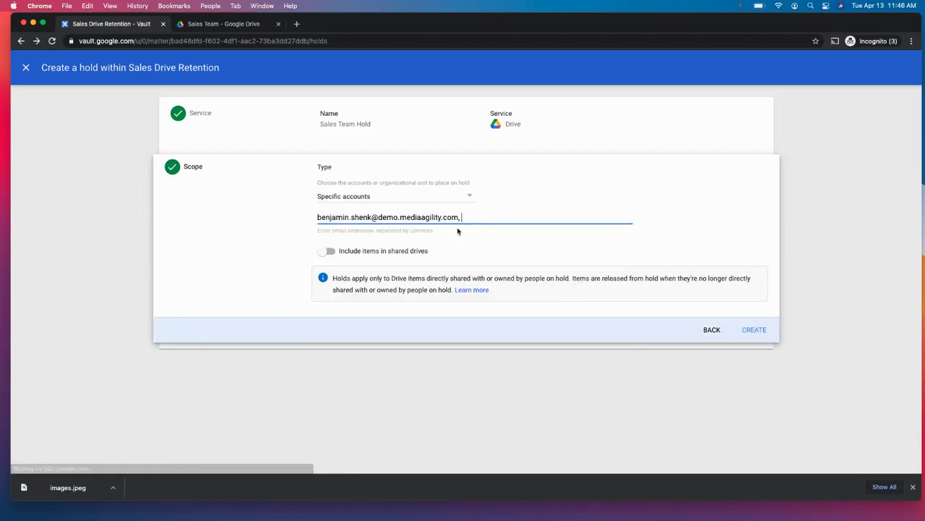
type("aub")
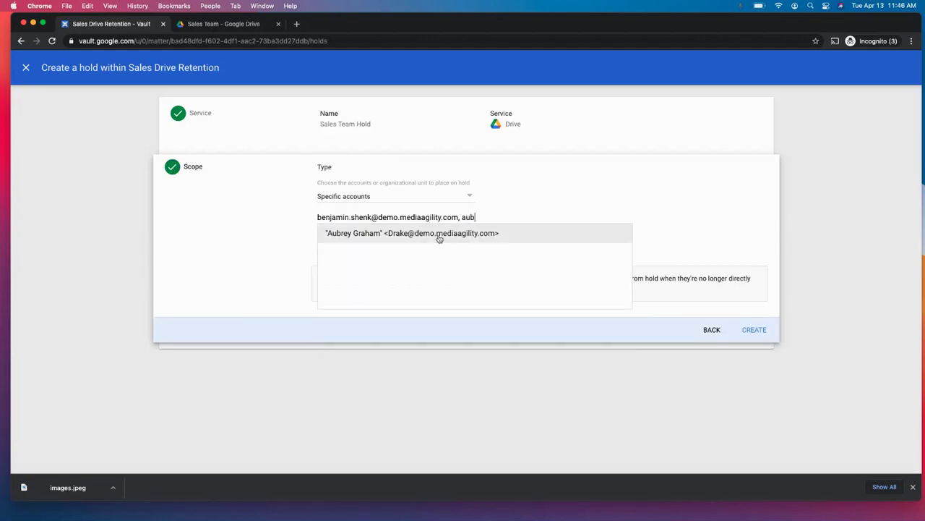
left_click(438, 240)
left_click(282, 226)
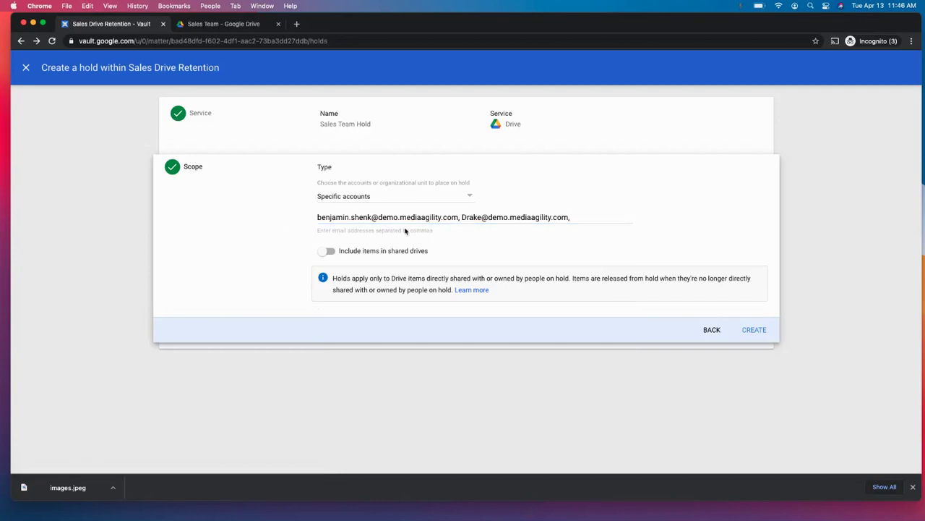
left_click(326, 253)
left_click(759, 330)
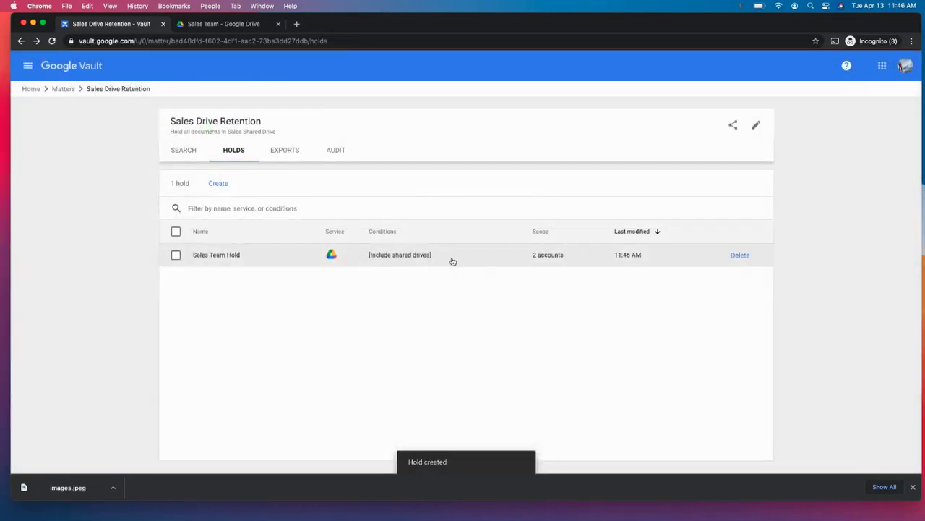
left_click(183, 151)
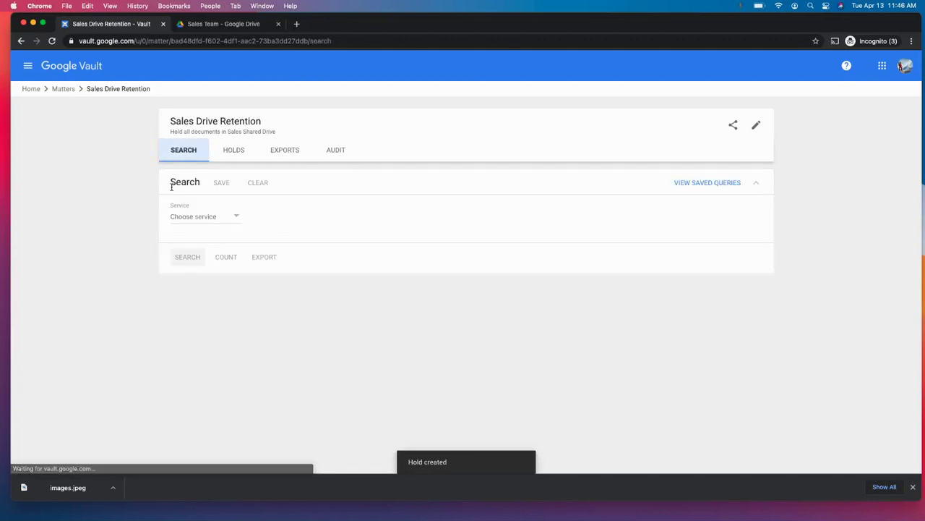
left_click(233, 217)
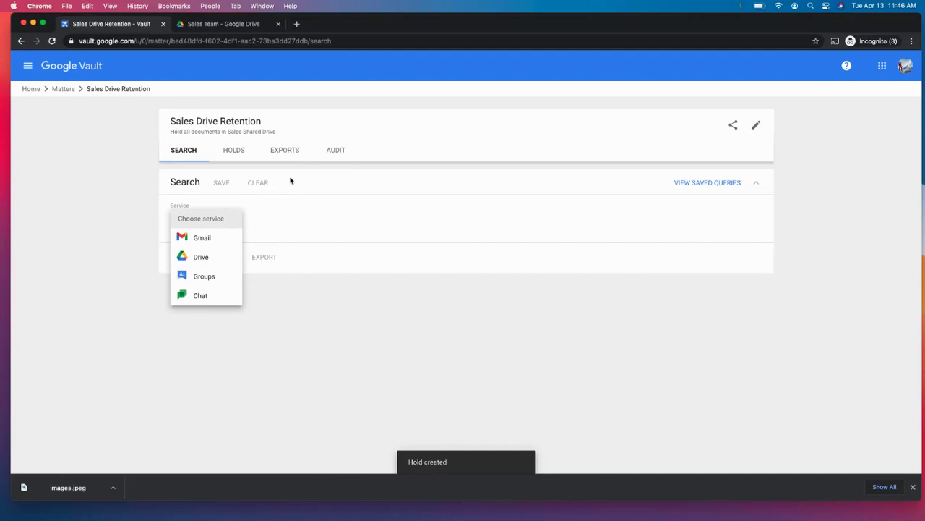
left_click(311, 124)
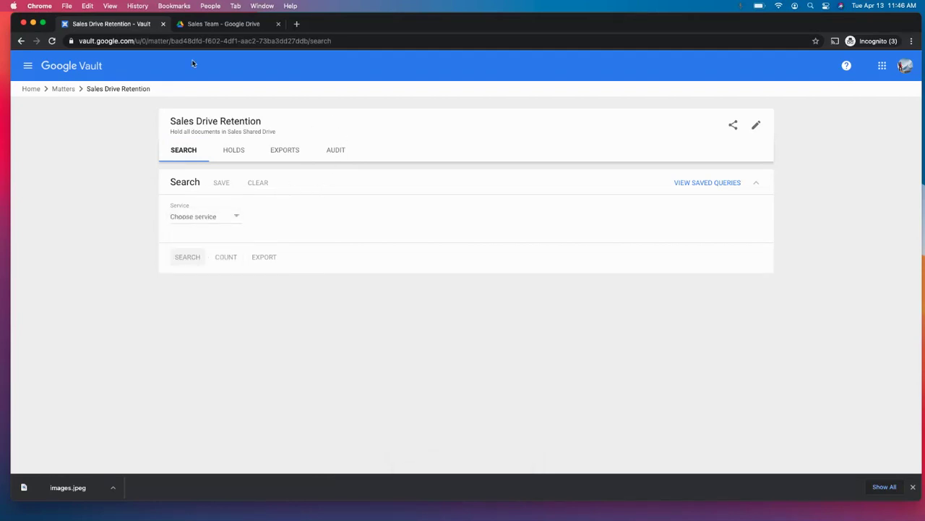
left_click(230, 25)
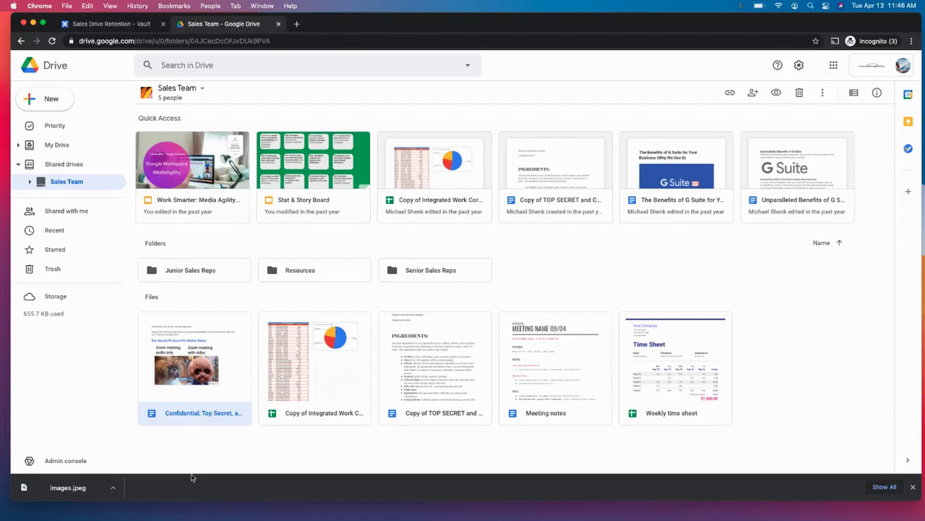
Step: Check the 'Confidential, Top Secret, and Very Important' document's content, then move it to trash
left_click(208, 456)
double_click(210, 386)
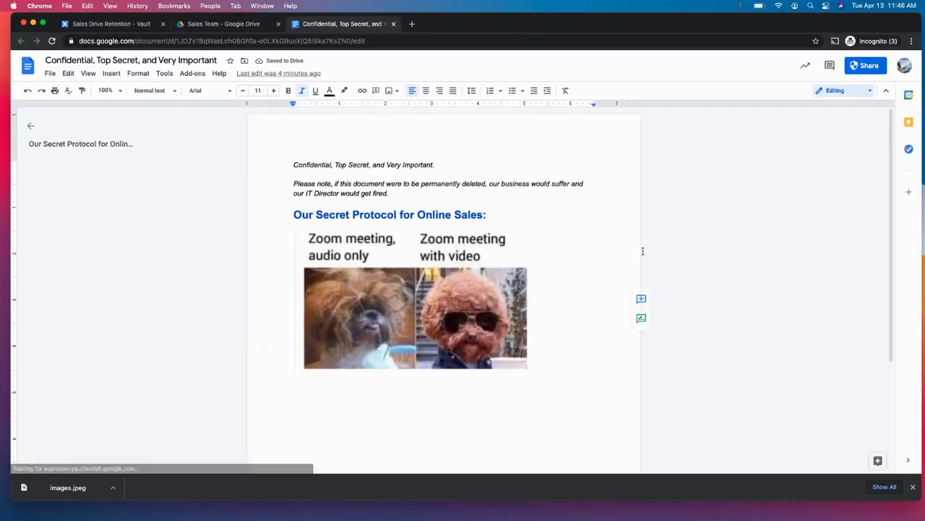
left_click(394, 24)
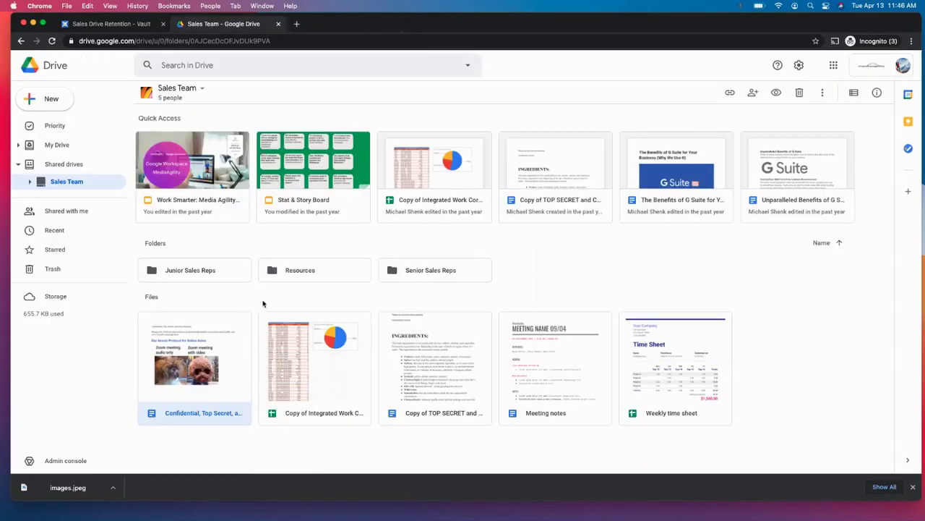
right_click(185, 373)
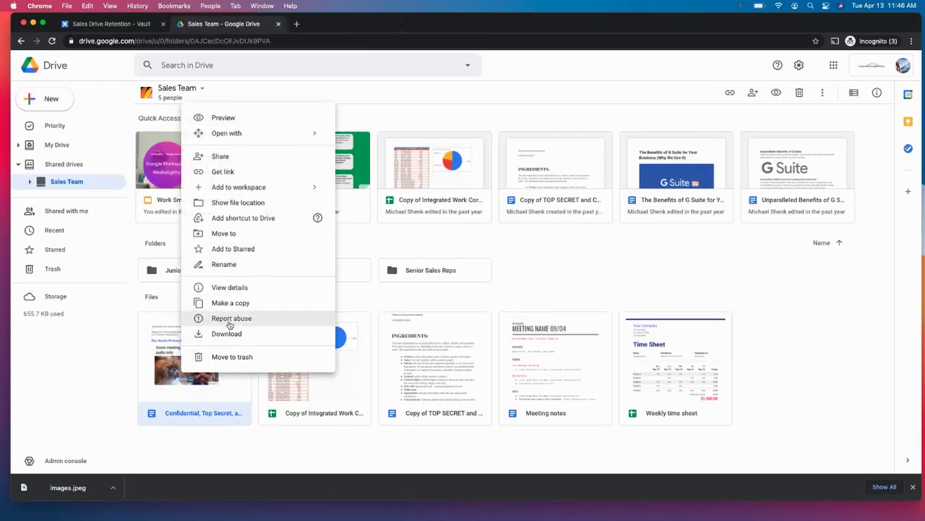
left_click(220, 361)
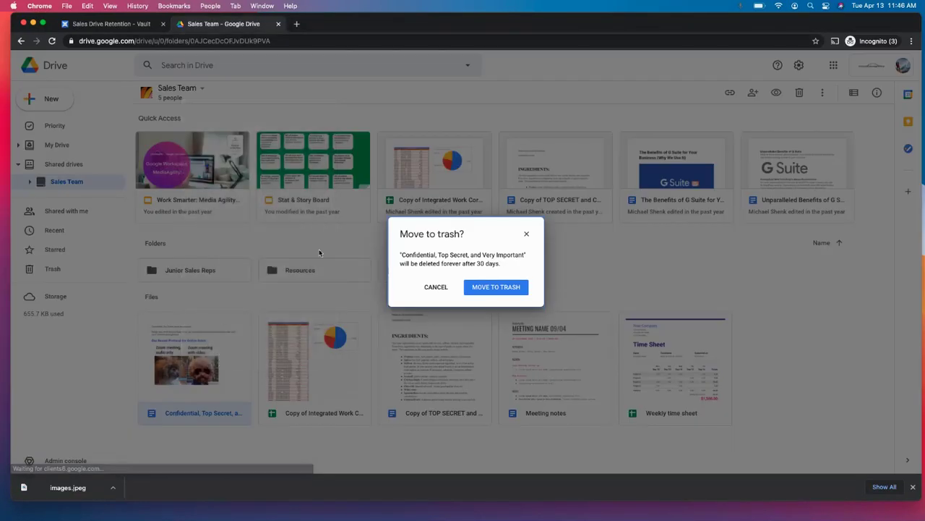
left_click(496, 287)
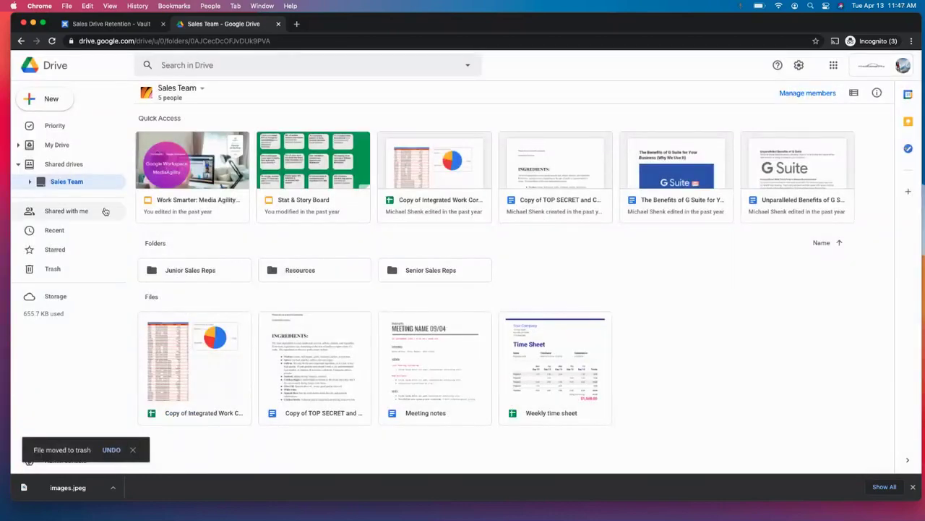
Step: Delete the document forever from the Sales Team trash, then return to the Vault matter
left_click(61, 272)
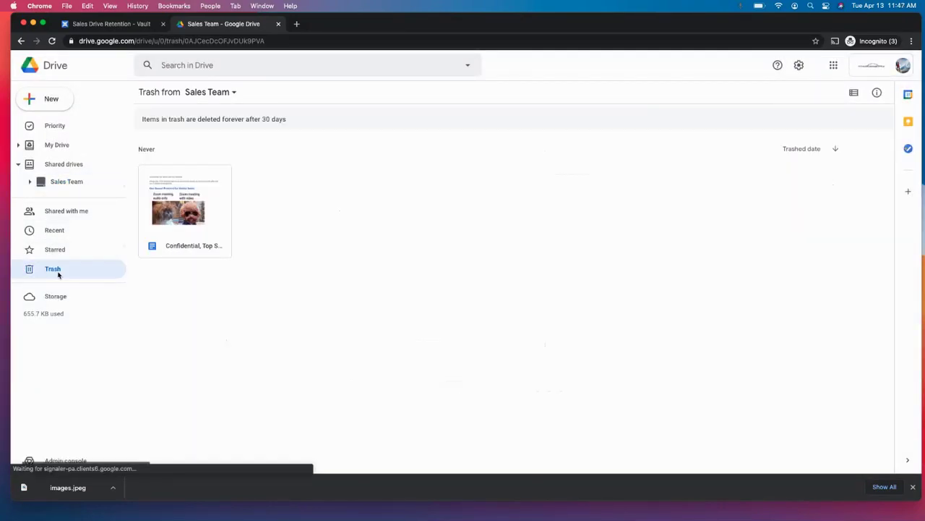
right_click(185, 246)
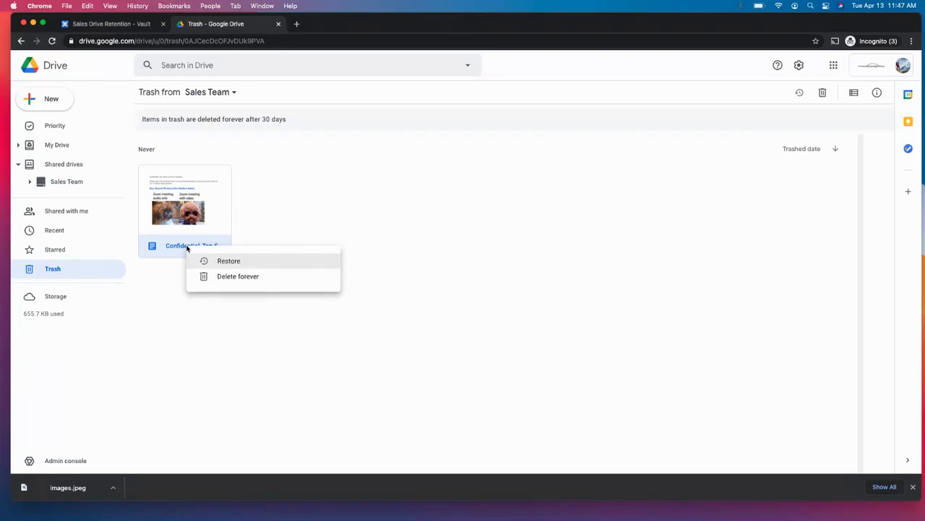
left_click(280, 193)
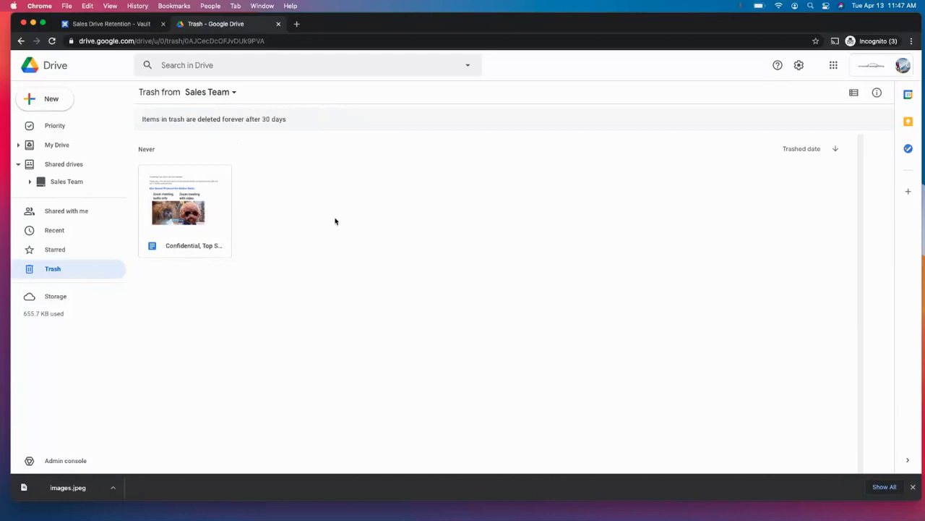
right_click(188, 231)
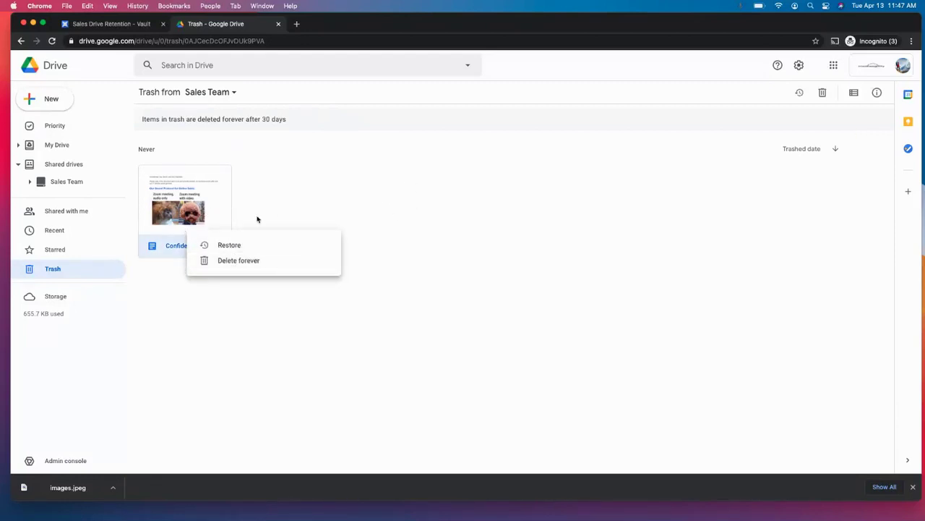
left_click(268, 196)
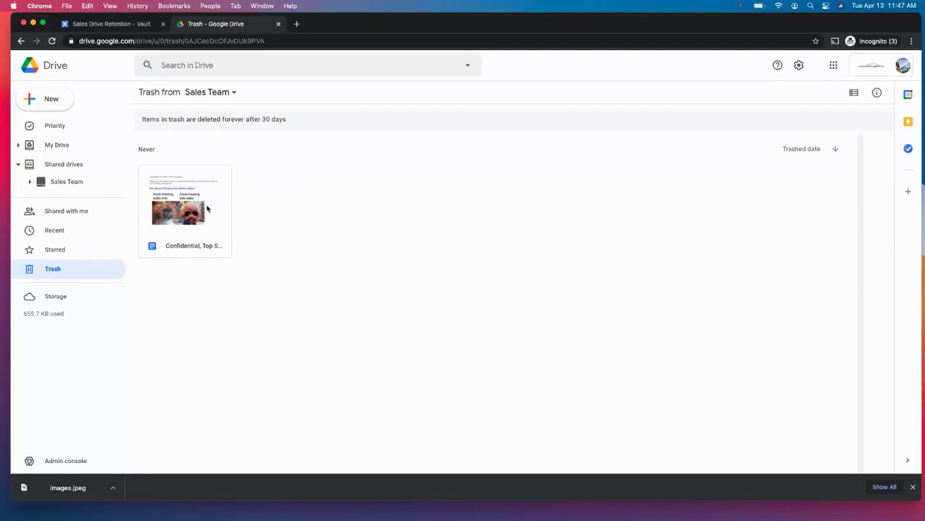
right_click(200, 210)
left_click(268, 242)
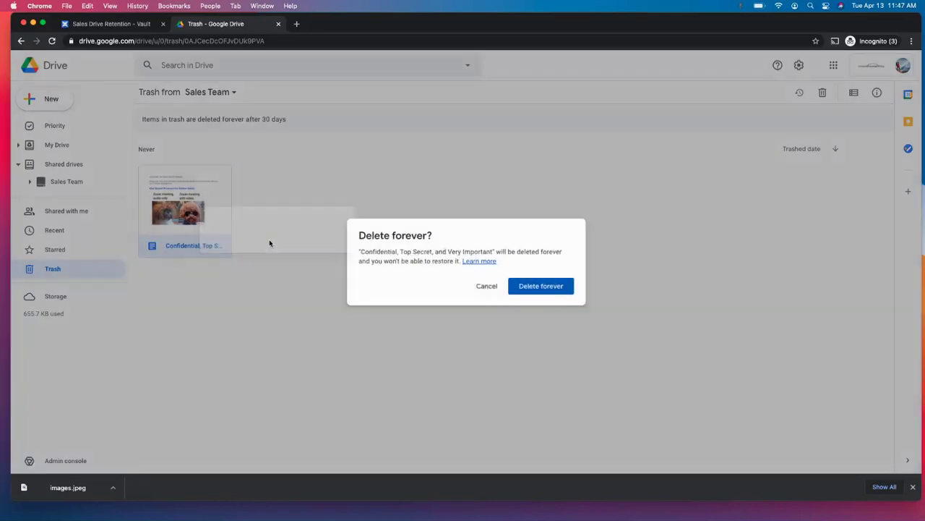
left_click(557, 290)
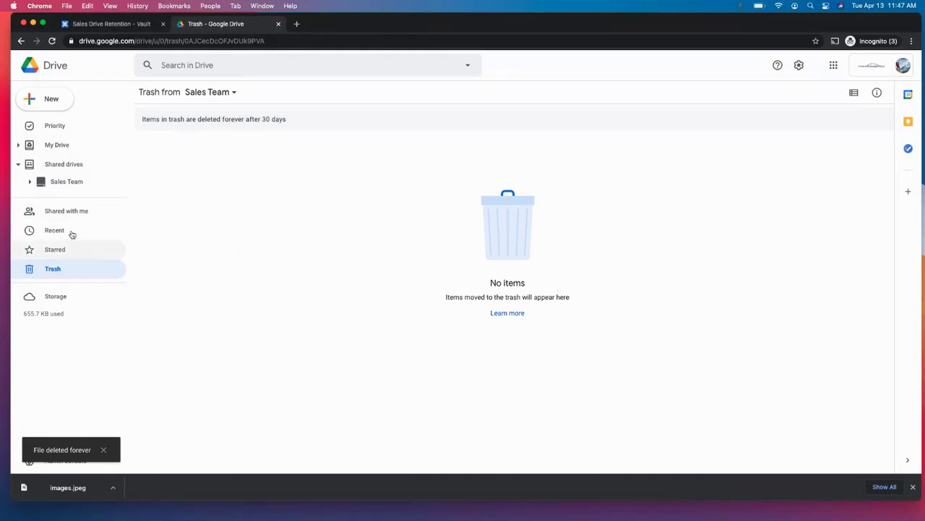
left_click(68, 183)
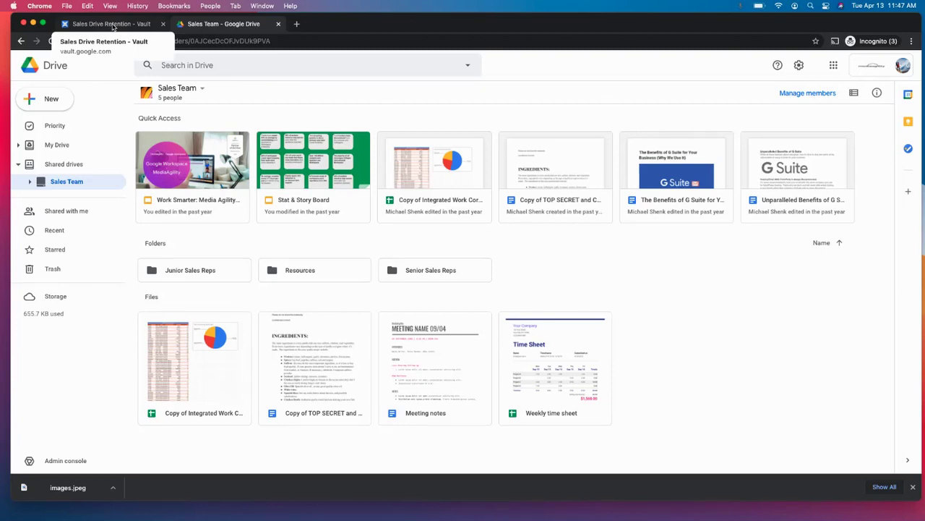
left_click(113, 26)
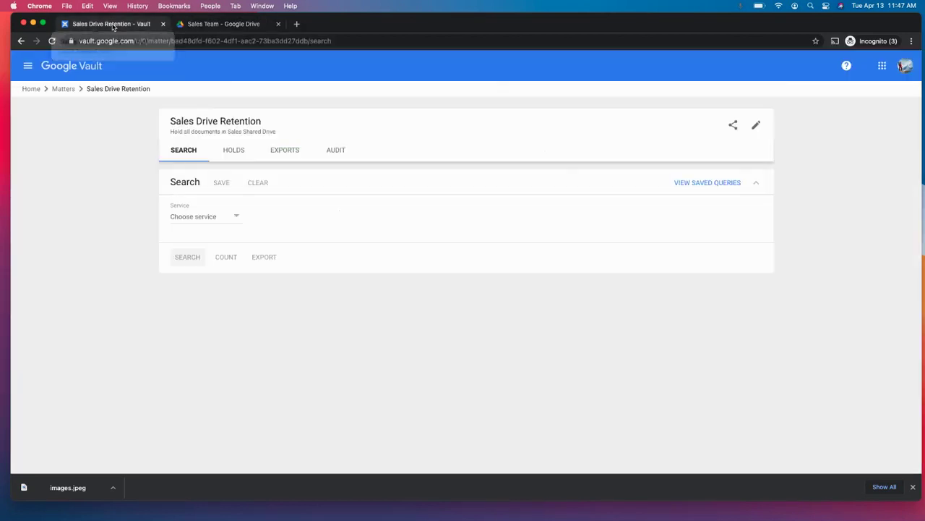
Step: Set the search to held Drive data for two specific accounts, including shared drives
left_click(240, 219)
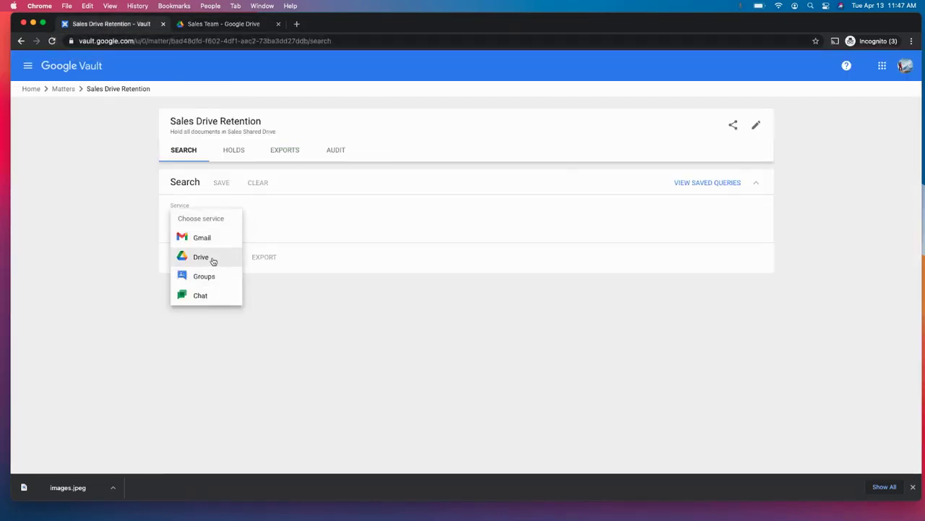
left_click(213, 258)
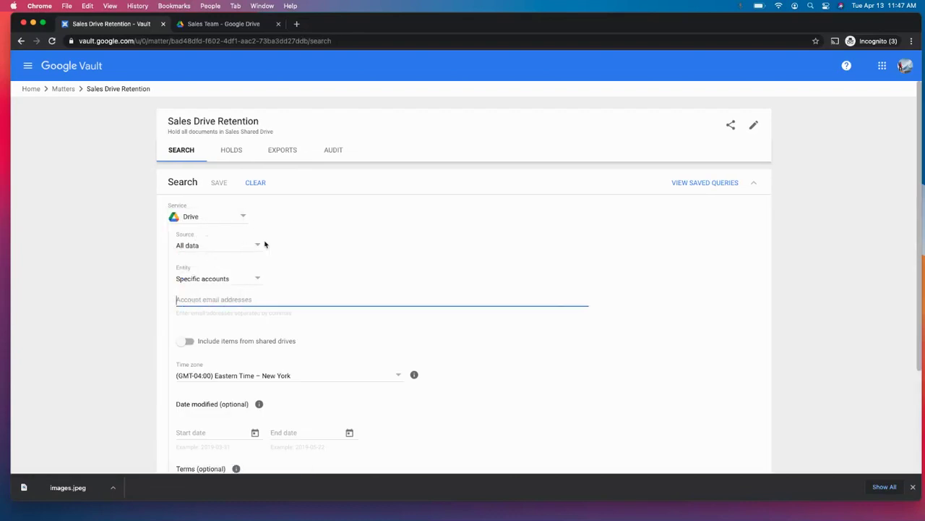
left_click(253, 246)
left_click(207, 267)
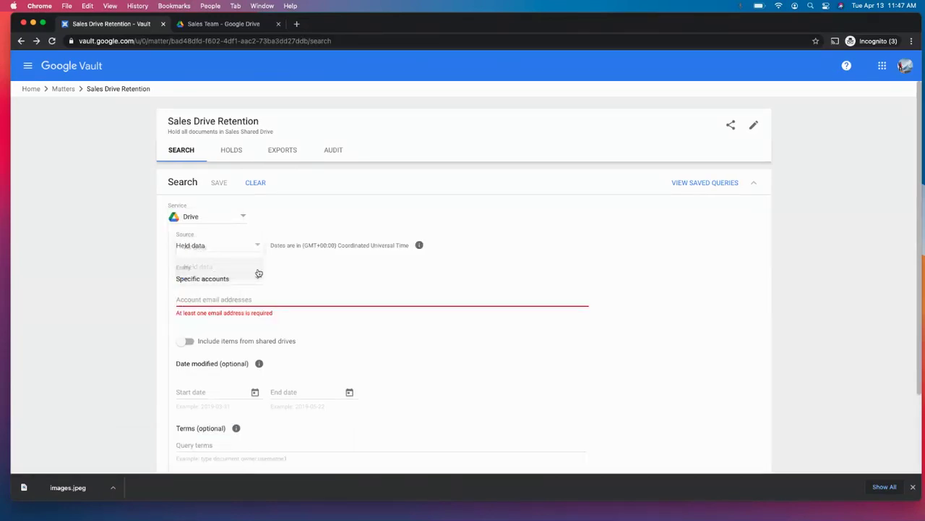
left_click(253, 277)
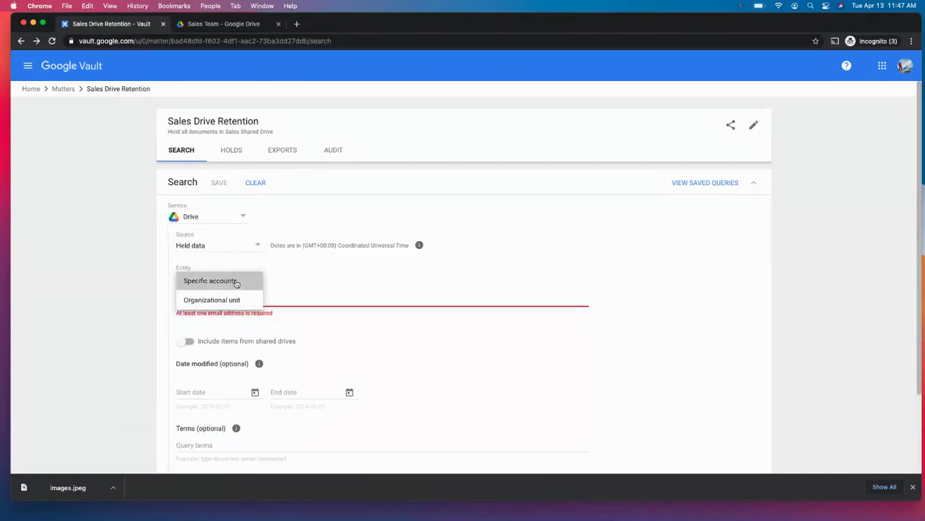
left_click(238, 281)
left_click(266, 297)
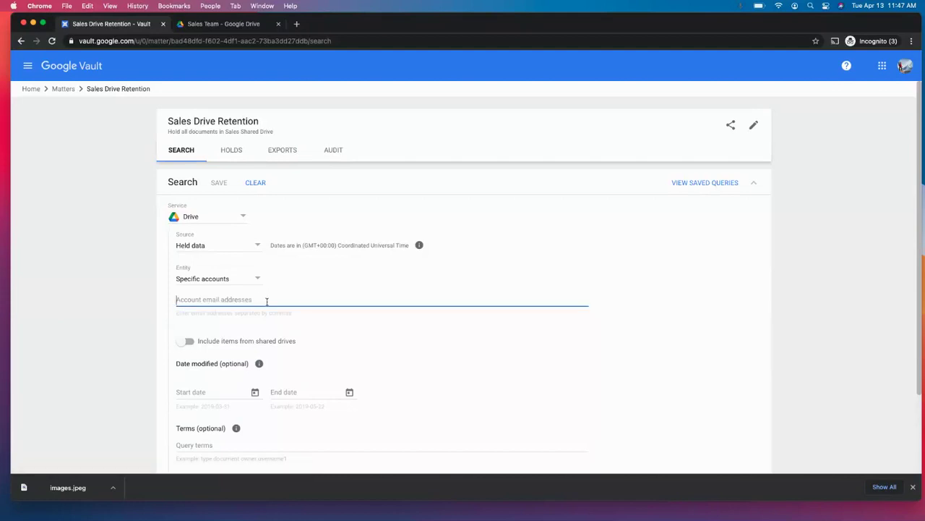
type("ben")
left_click(349, 316)
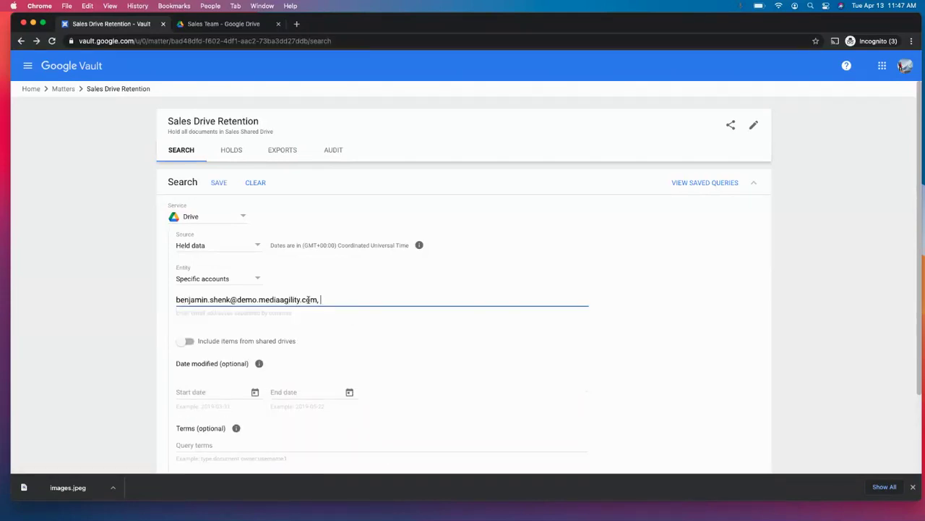
type("dra")
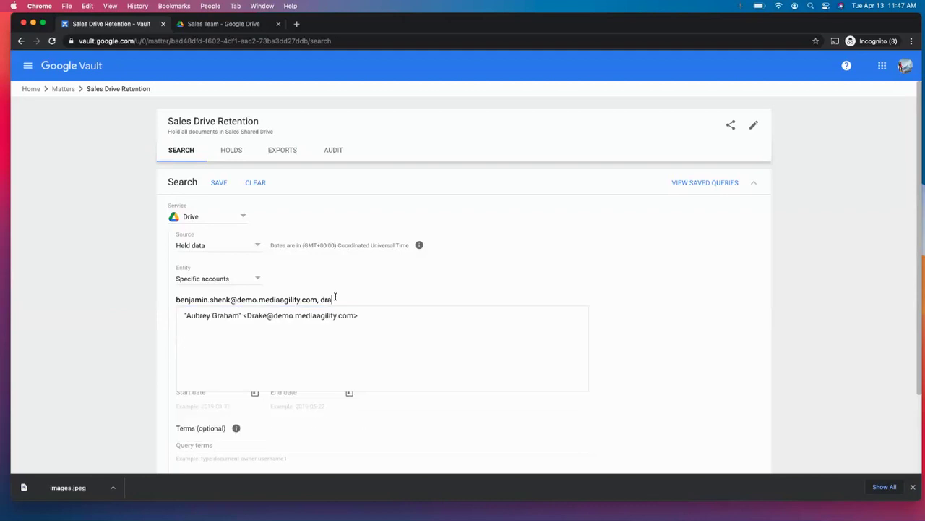
left_click(293, 315)
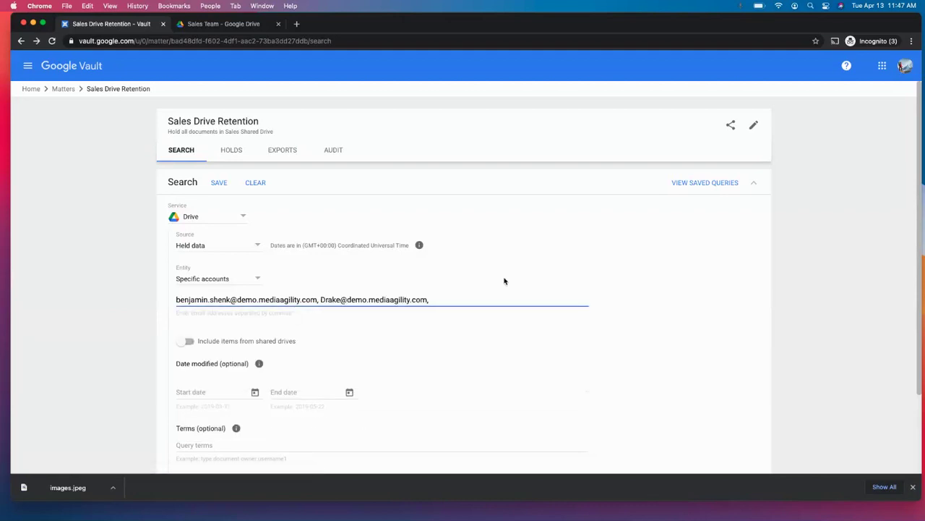
left_click(187, 331)
scroll(524, 356, "down", 2)
Step: Set start and end dates to 2021-04-13 and run the search
left_click(214, 318)
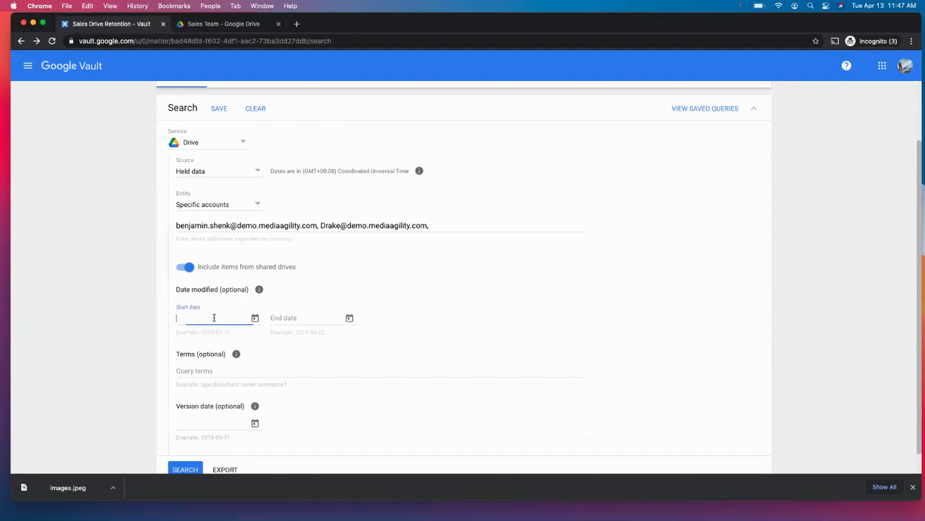
left_click(255, 319)
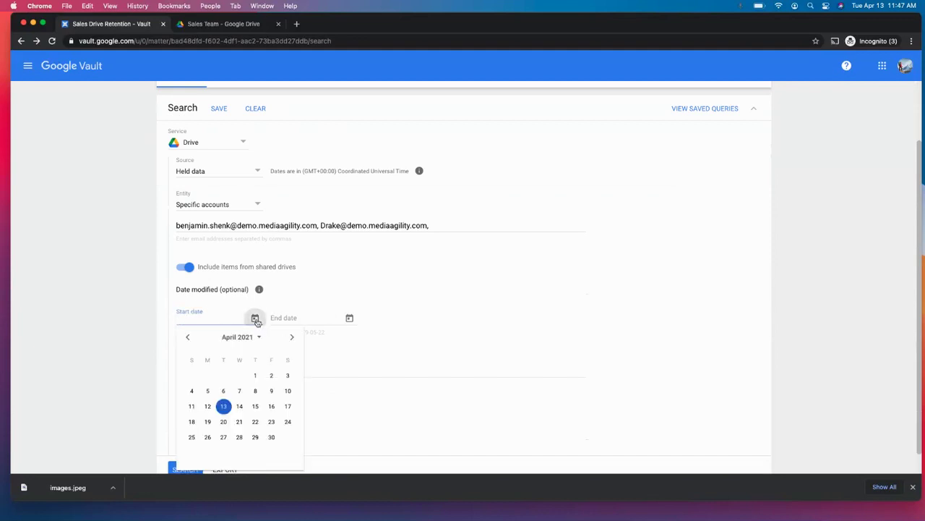
left_click(223, 405)
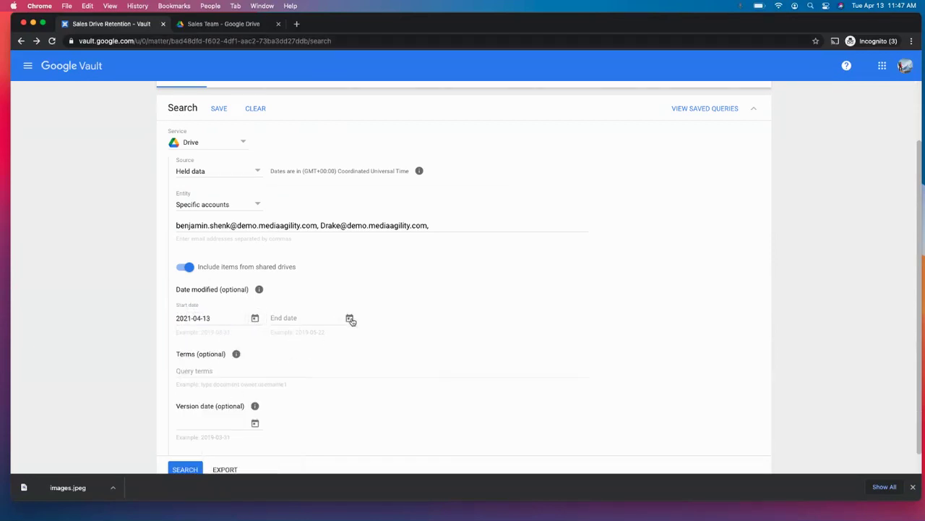
left_click(350, 319)
left_click(318, 406)
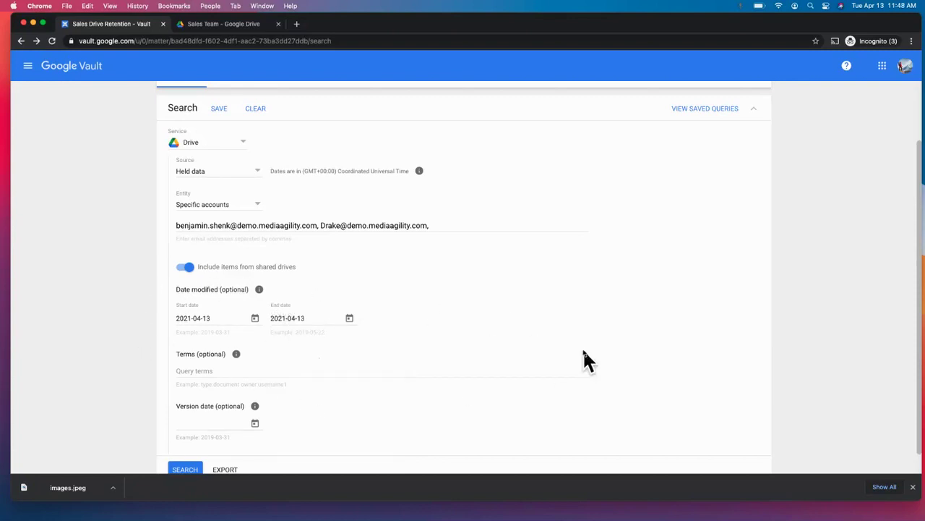
scroll(586, 359, "down", 1)
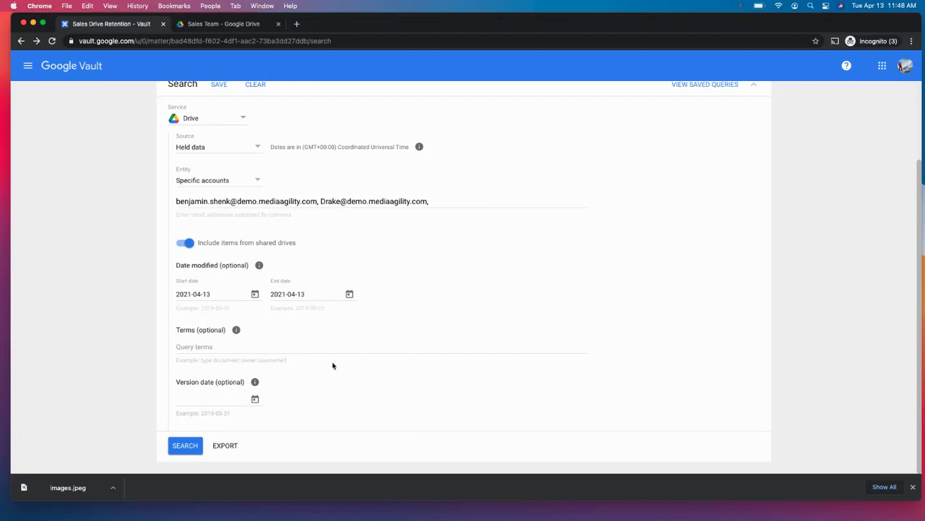
left_click(185, 446)
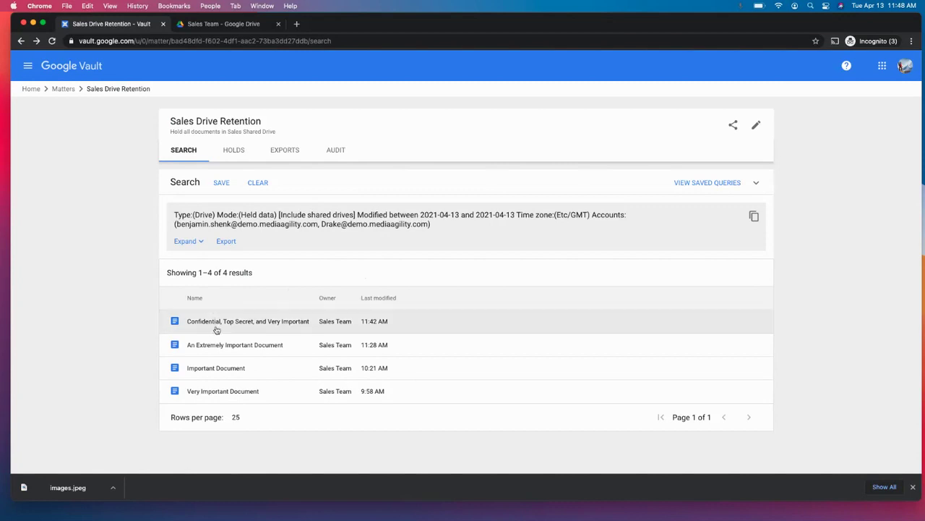
Step: Preview the Confidential, Top Secret, and Very Important result, then begin exporting the results
left_click(246, 322)
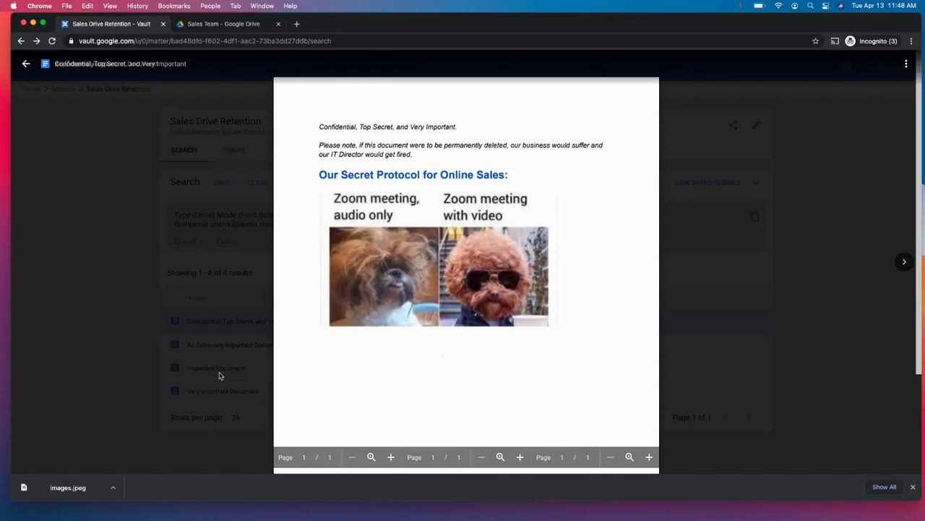
left_click(206, 274)
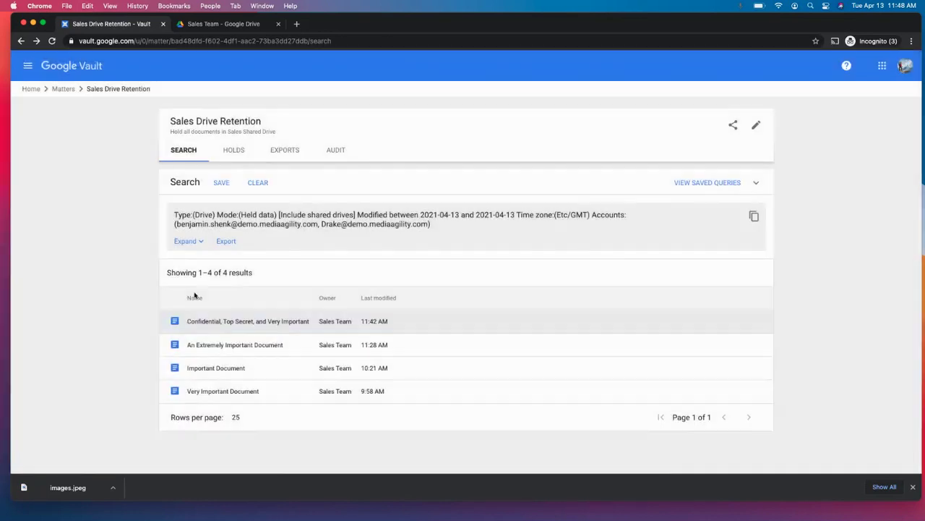
left_click(227, 242)
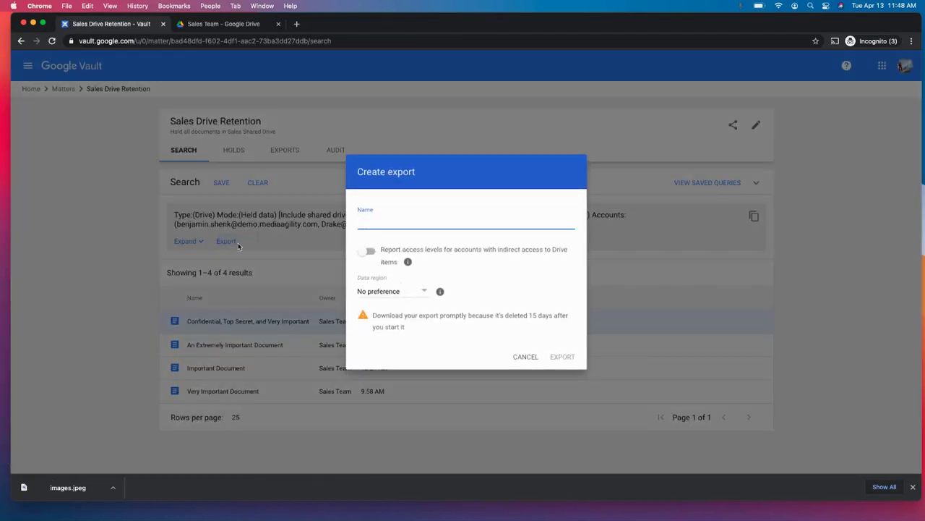
Step: Name the export 'Test Export 1', keep No preference as data region, and start it
type("TEst Export 1")
left_click(425, 293)
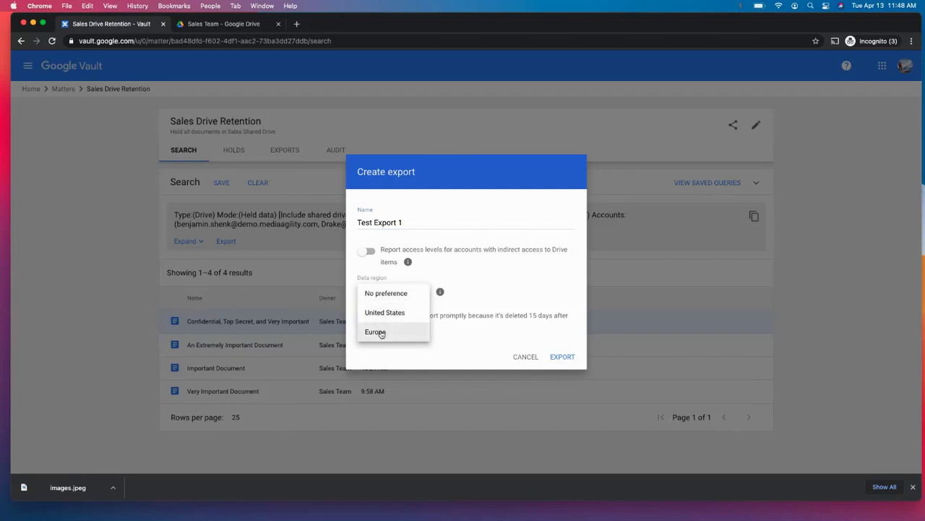
left_click(385, 293)
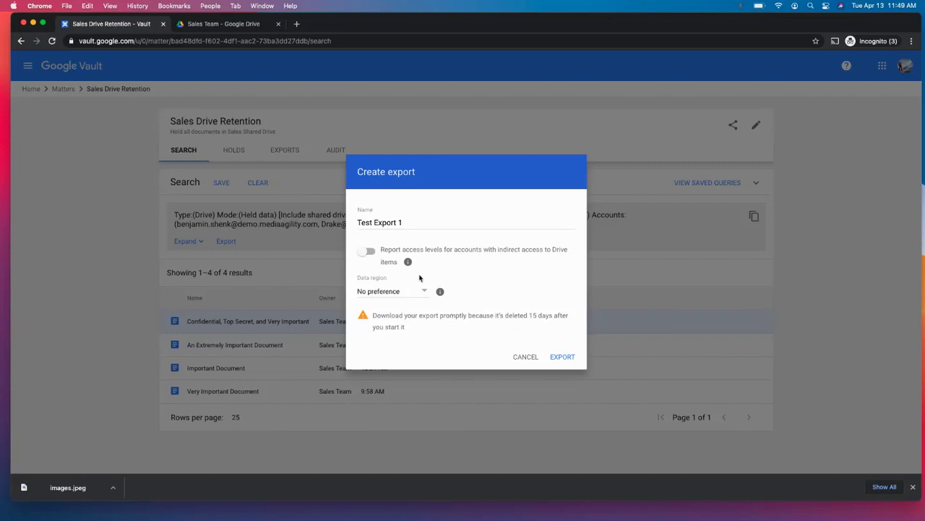
left_click(562, 357)
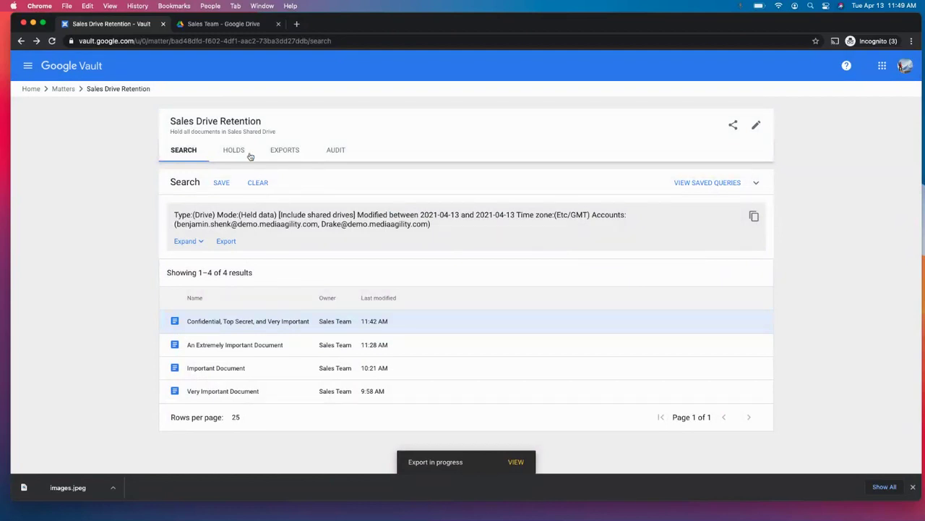
Step: Show the matter's exports and wait until Test Export 1 completes with 4 items, 60k
left_click(285, 154)
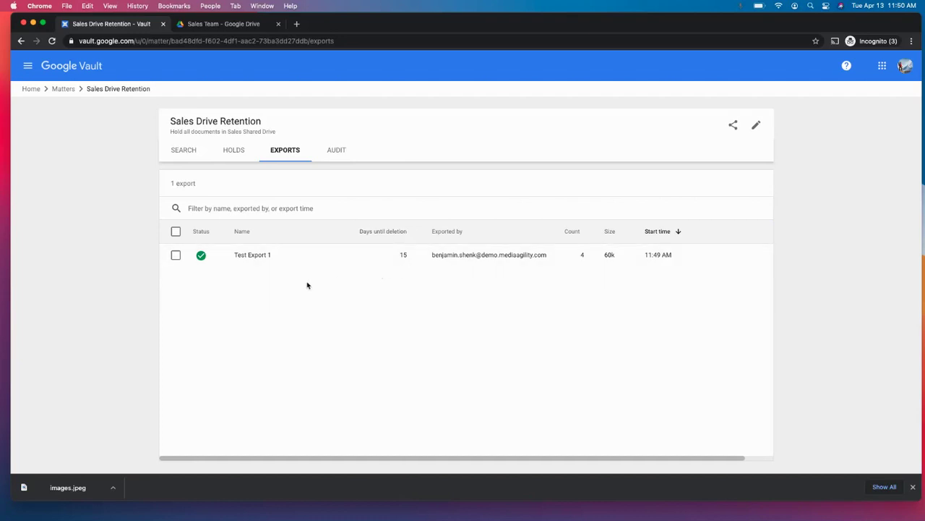
mouse_move(525, 257)
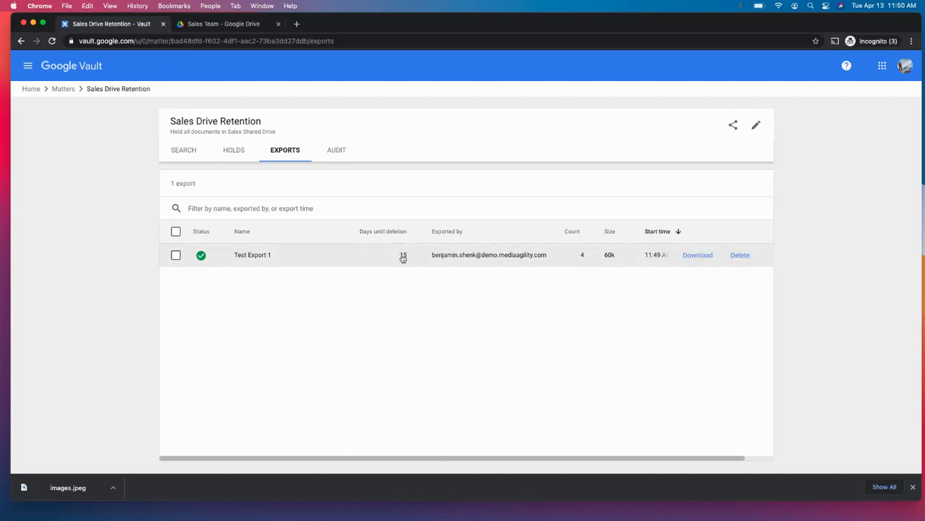
Step: Download Test Export 1's Test_Export_1_0.zip archive and open it to unpack it
left_click(696, 256)
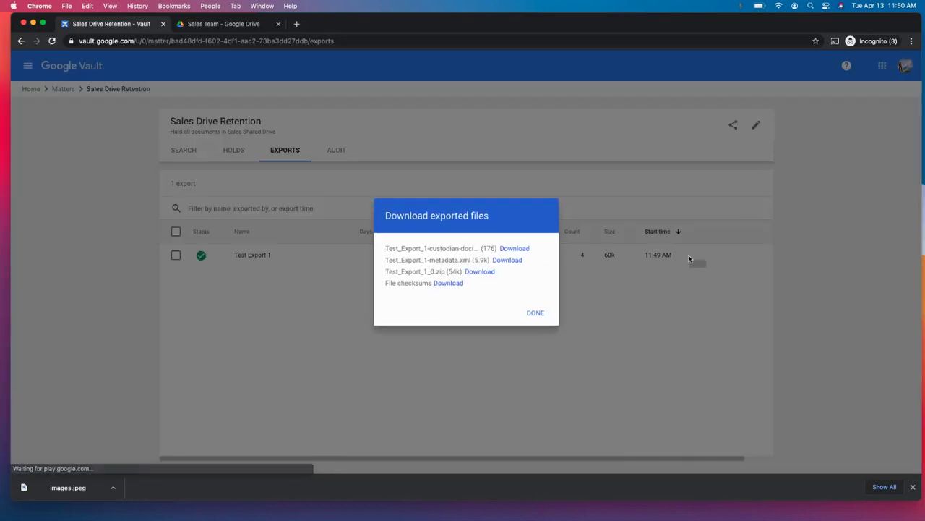
left_click(477, 272)
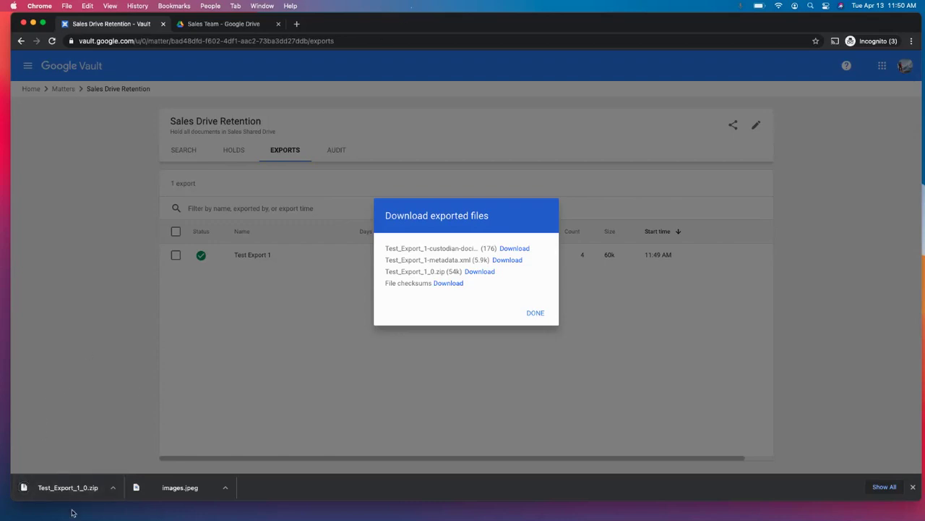
left_click(53, 496)
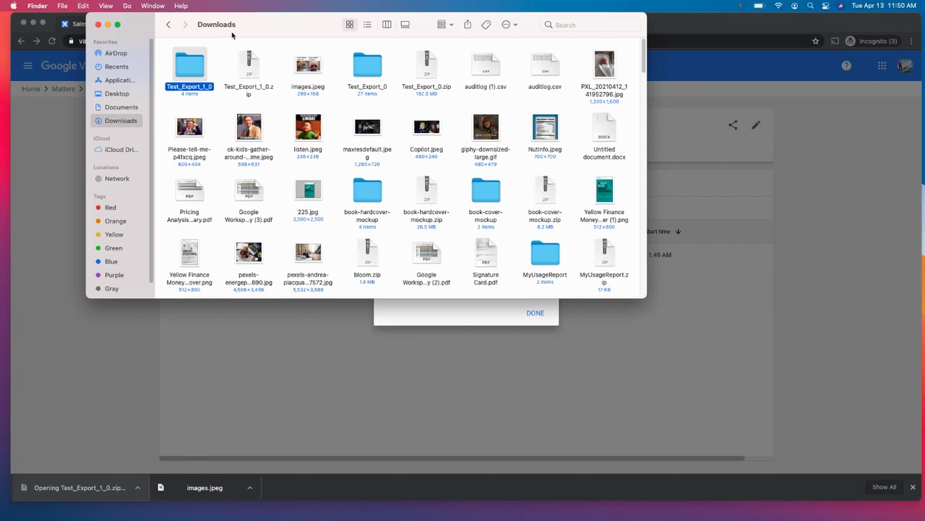
Step: Open the Test_Export_1_0 folder, select the Confidential docx, and return to the Sales Team drive
double_click(196, 70)
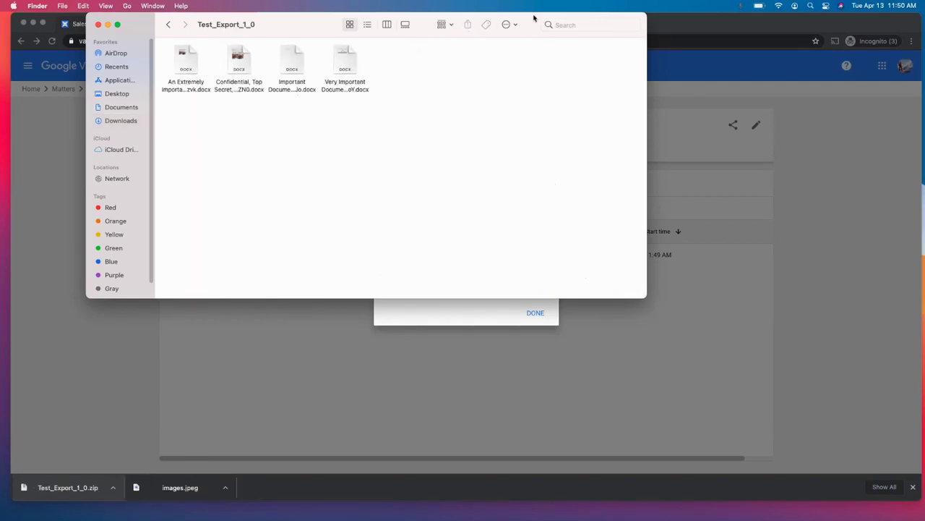
left_click_drag(534, 18, 706, 185)
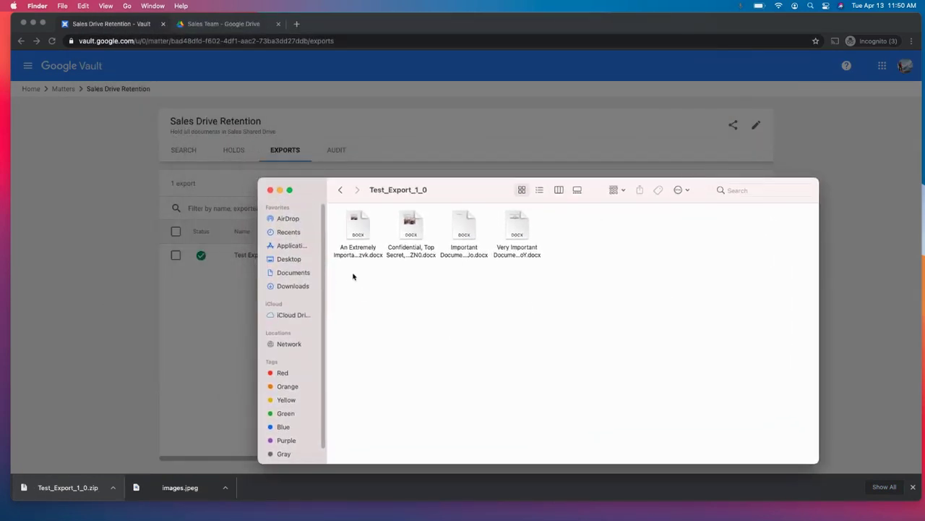
left_click(362, 248)
left_click(415, 257)
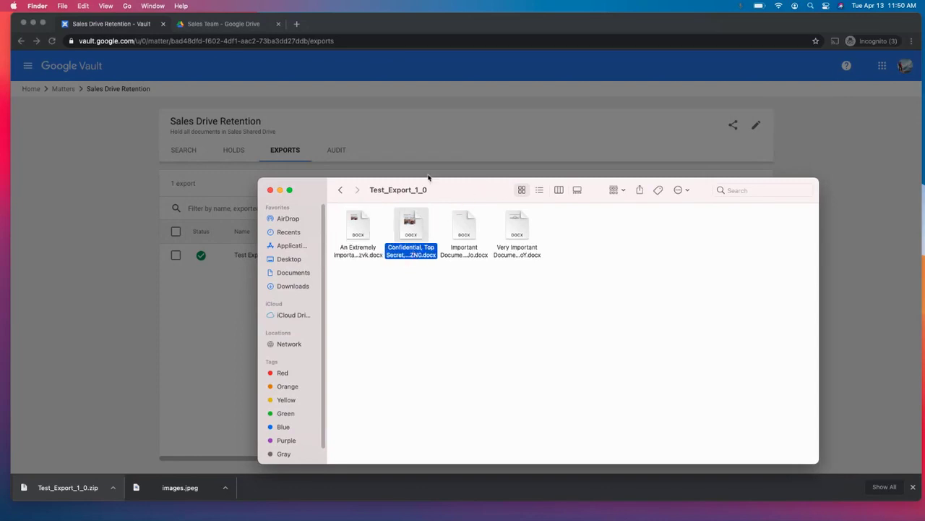
left_click(234, 24)
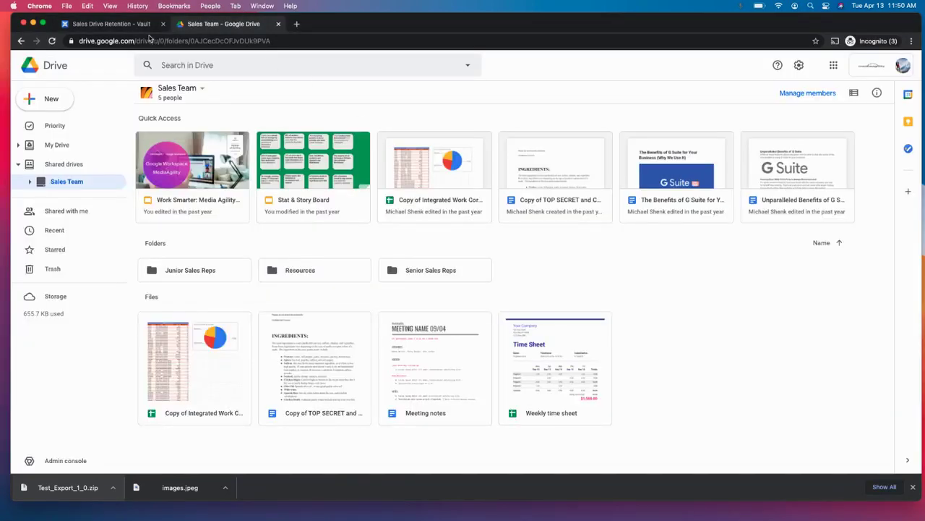
Step: Drag the Confidential, Top Secret document from the export folder into the Sales Team drive
key("super+Tab")
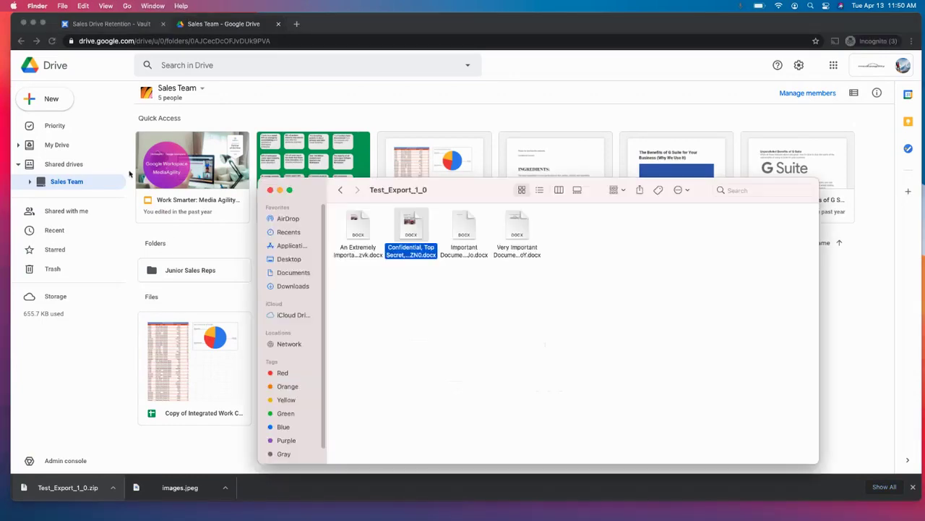
left_click_drag(486, 193, 753, 27)
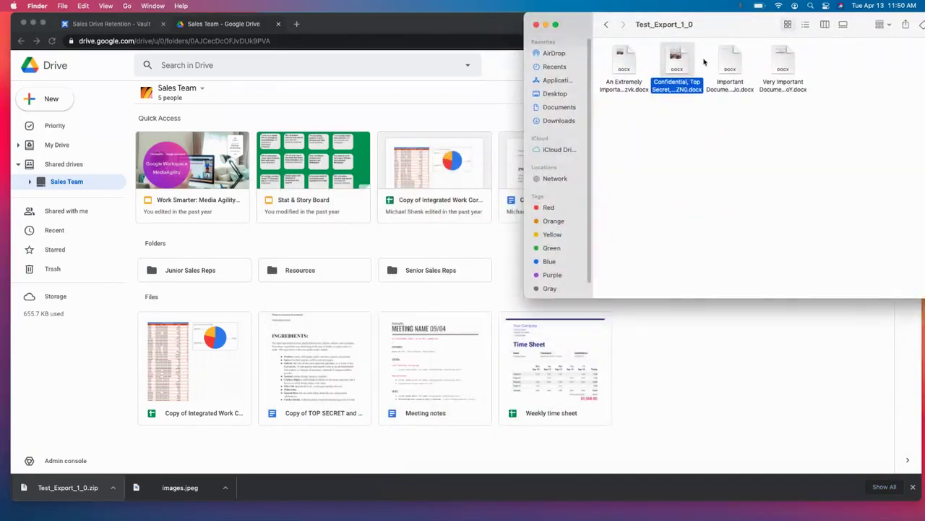
left_click_drag(680, 60, 506, 376)
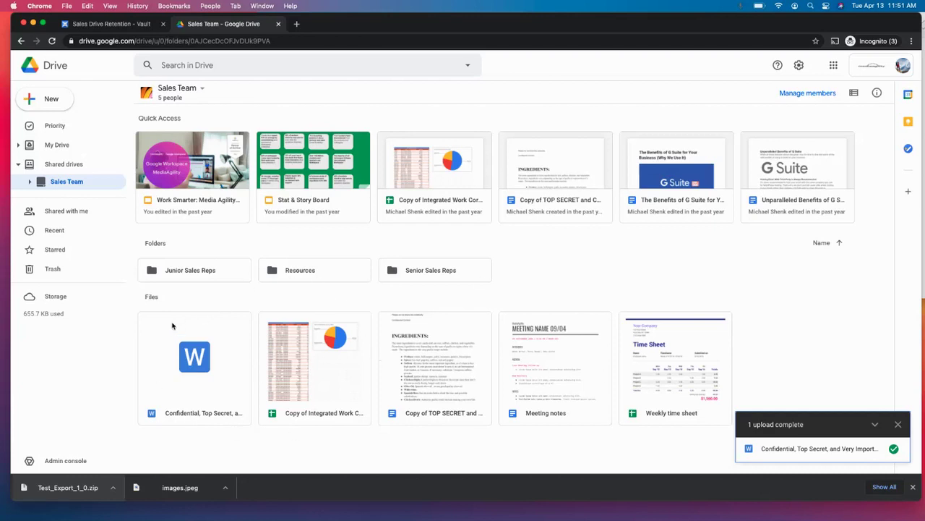
Step: Close the exported files folder window and dismiss the upload-complete notice in Drive
key("super+Tab")
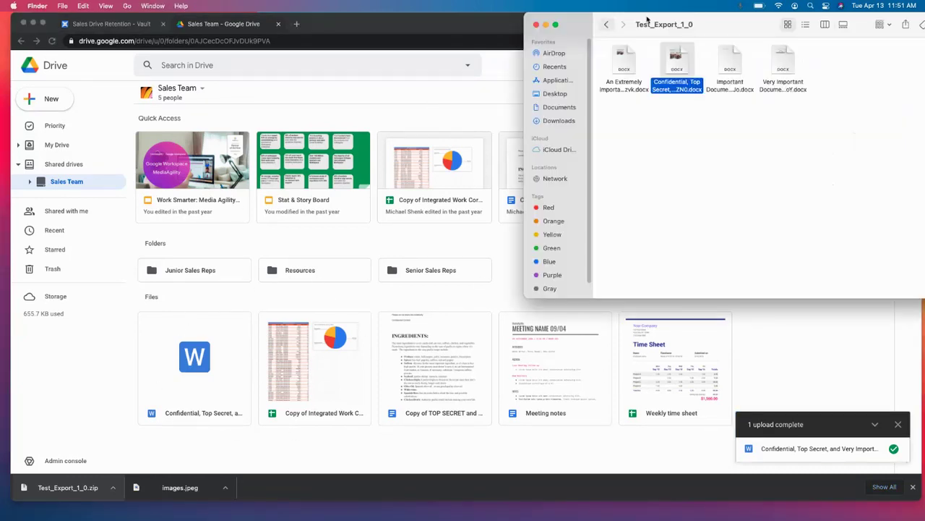
left_click(536, 26)
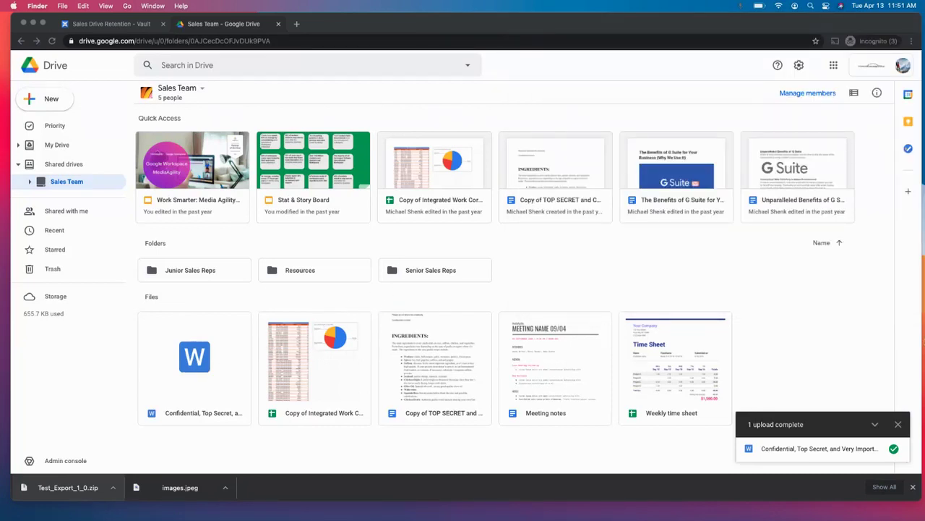
left_click(899, 427)
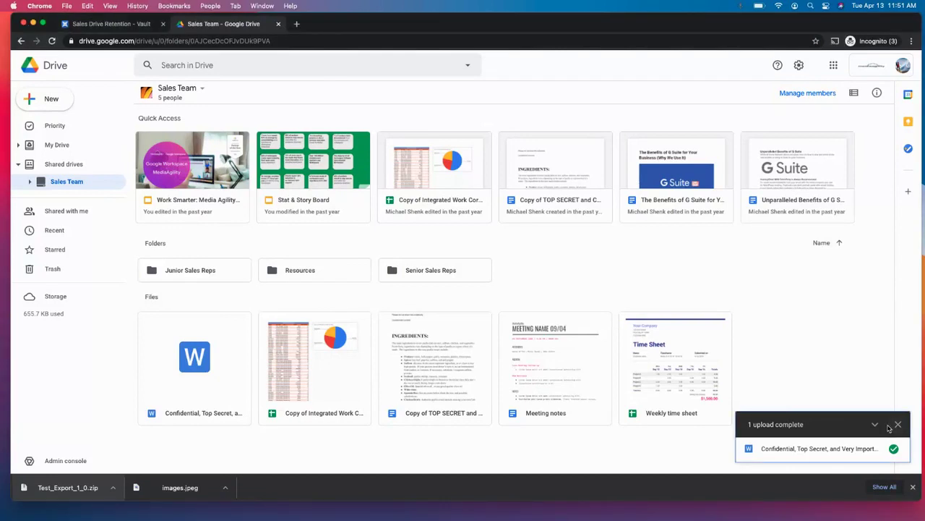
left_click(899, 426)
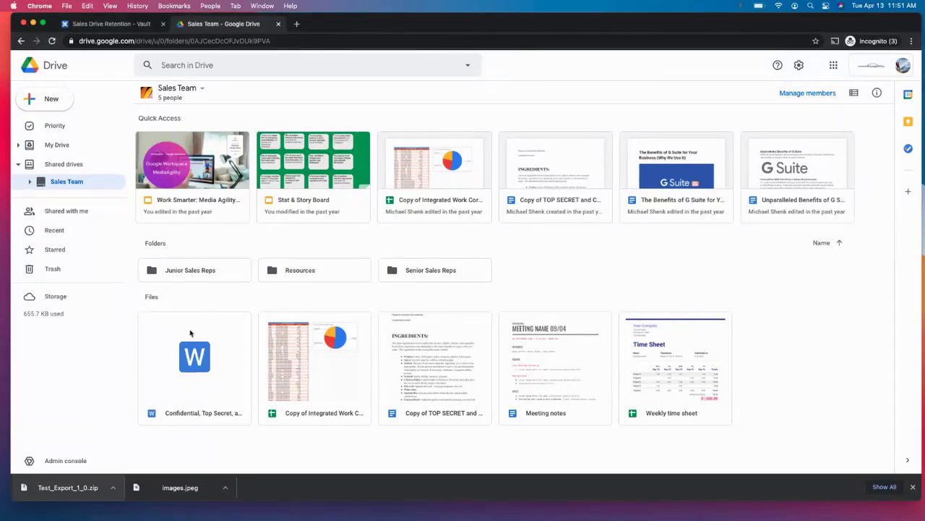